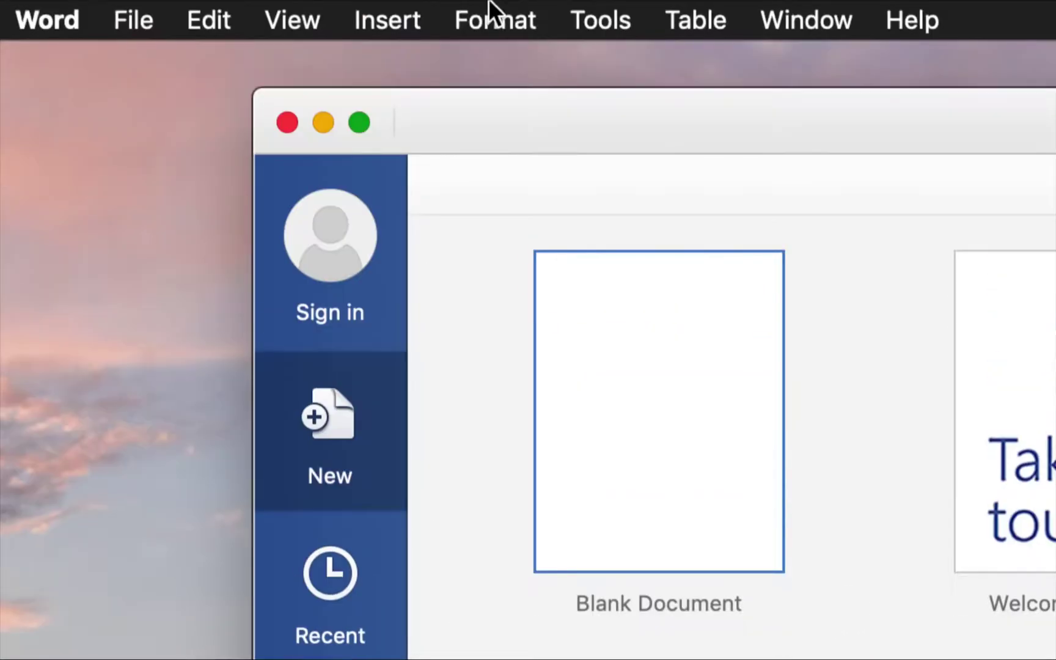
Start a full-screen blank document and type the intro sentence about Mac screen recording and accessibility.
double_click(646, 328)
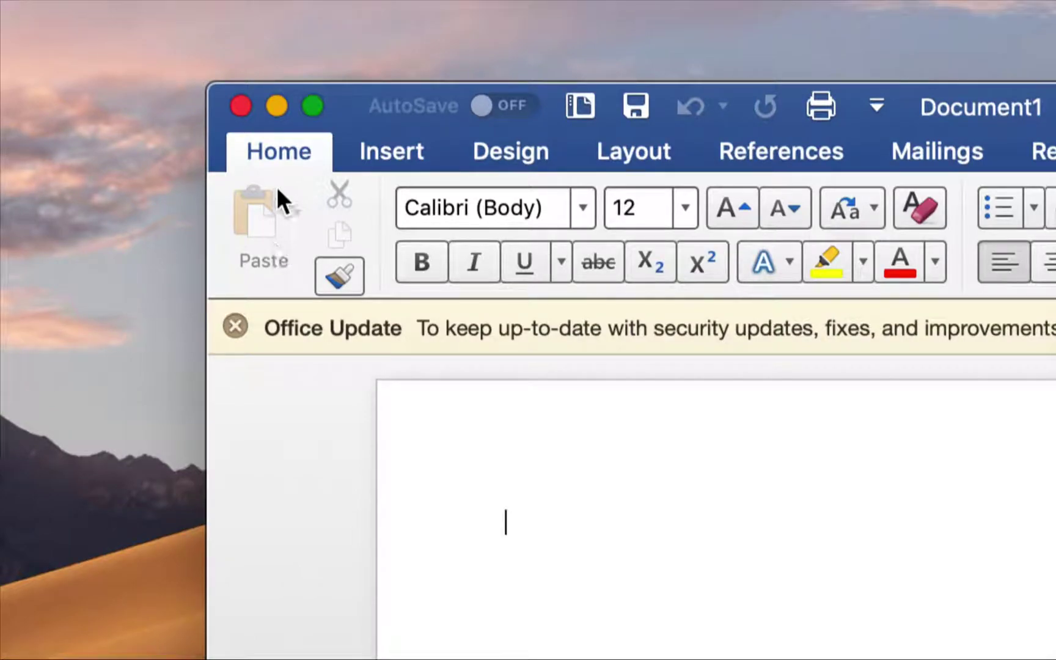
click(316, 108)
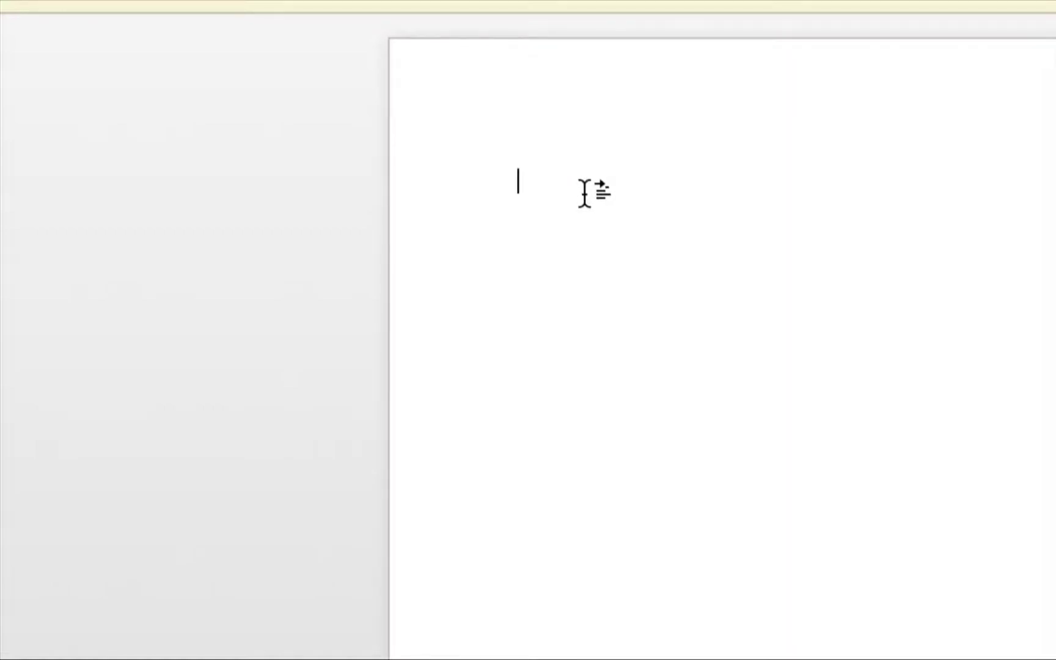
text(Hello)
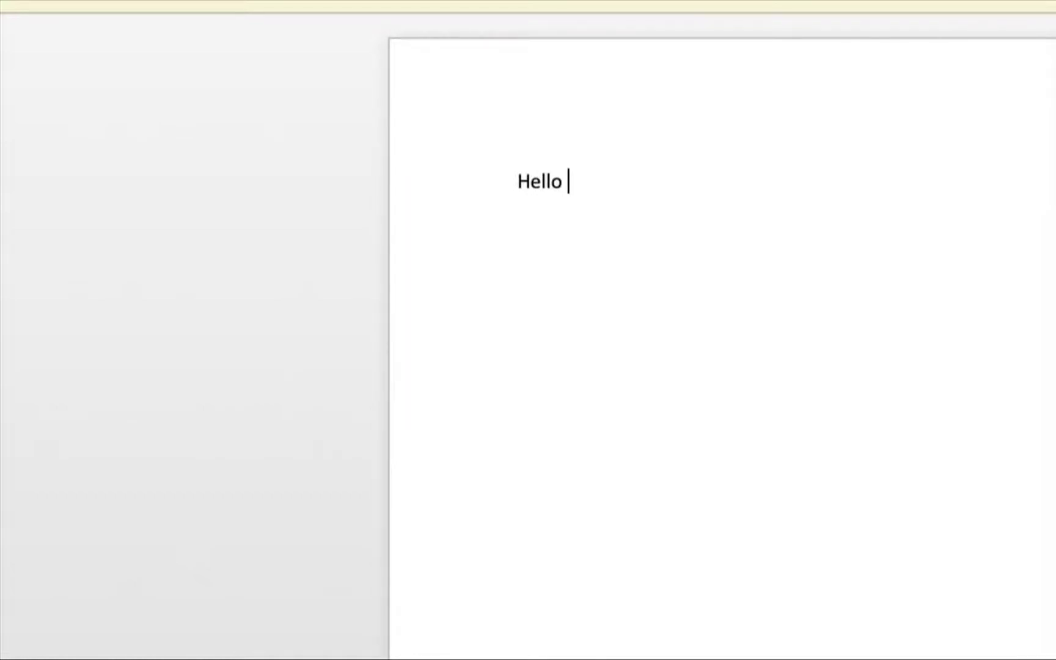
text( viewers this is)
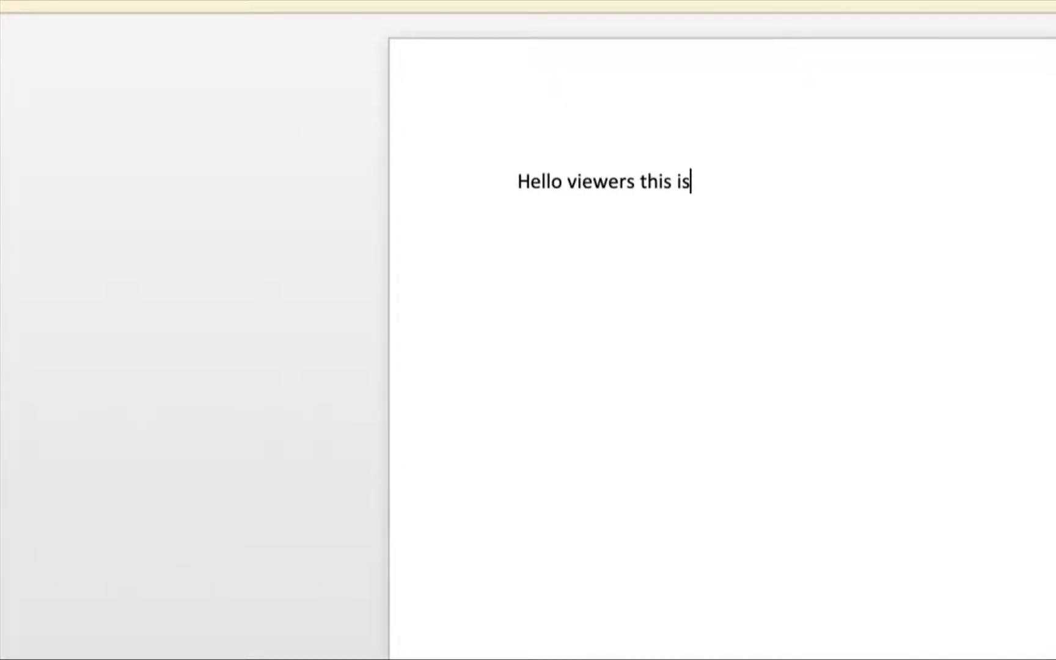
text( a te)
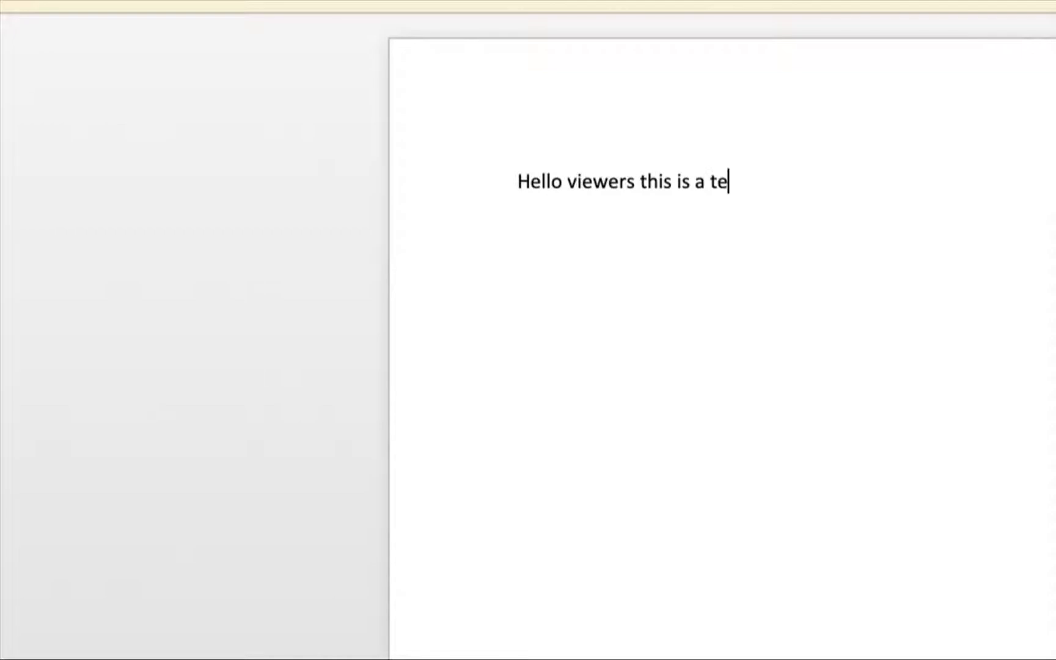
text(st of scr)
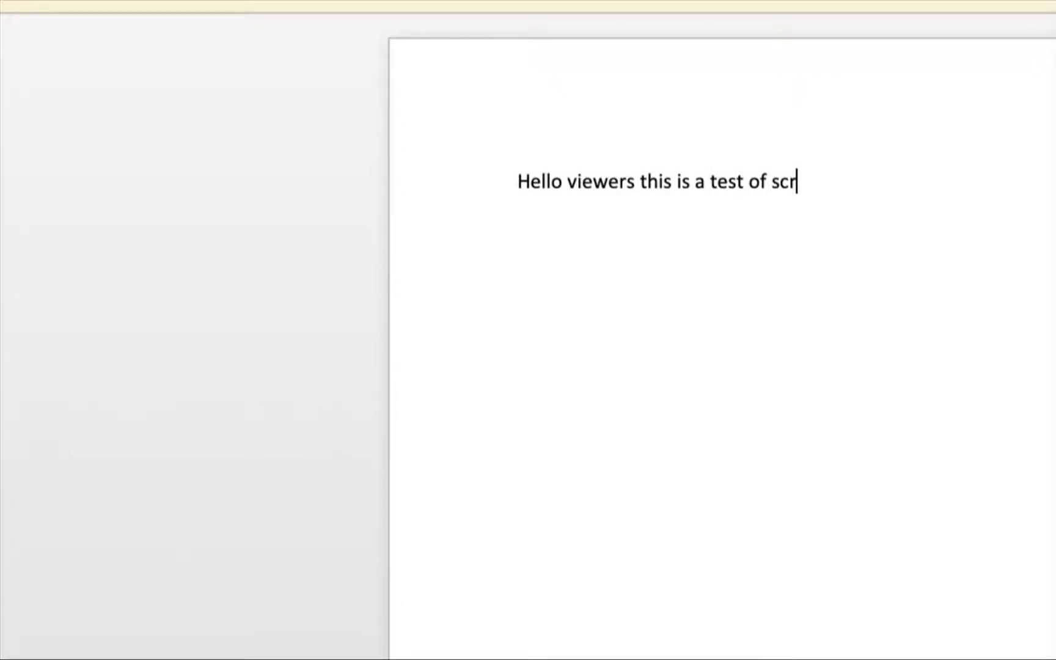
text(een reco)
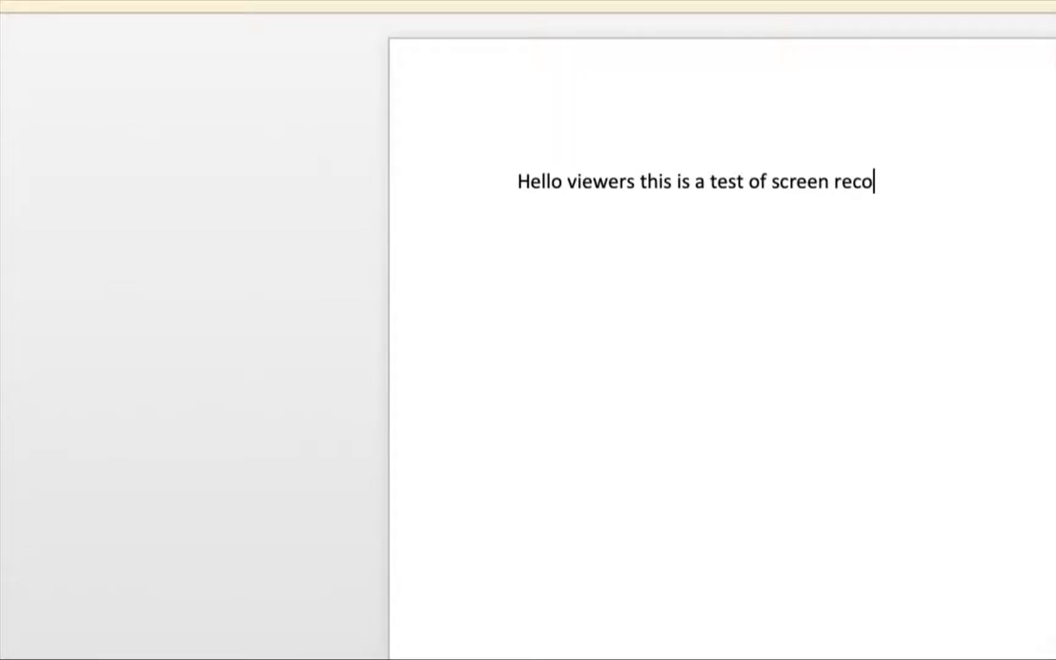
text(rding on t)
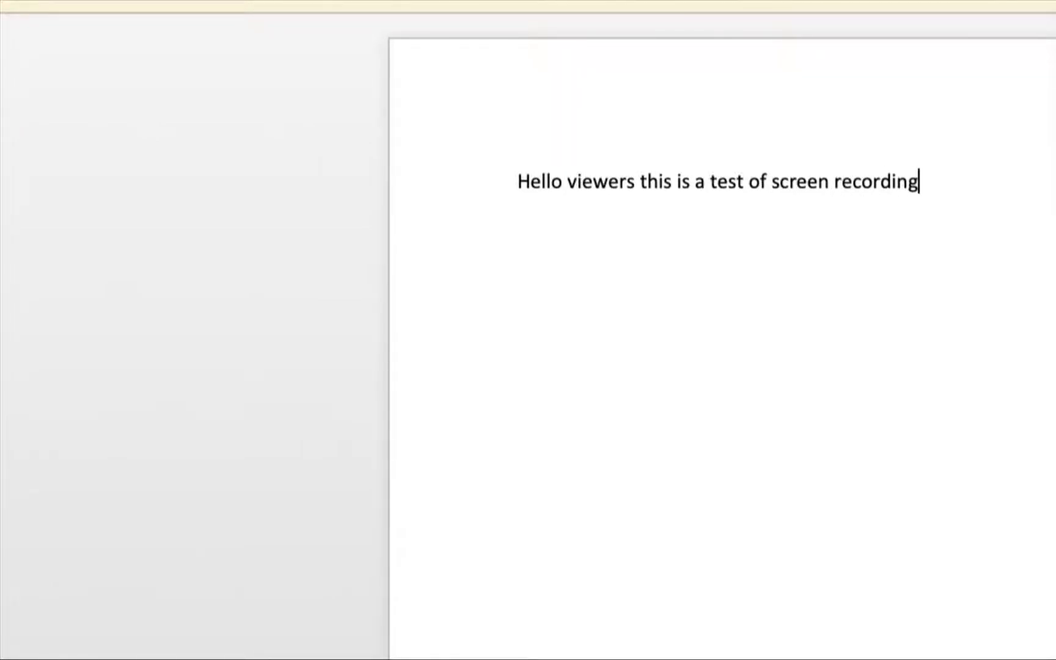
text(he mac)
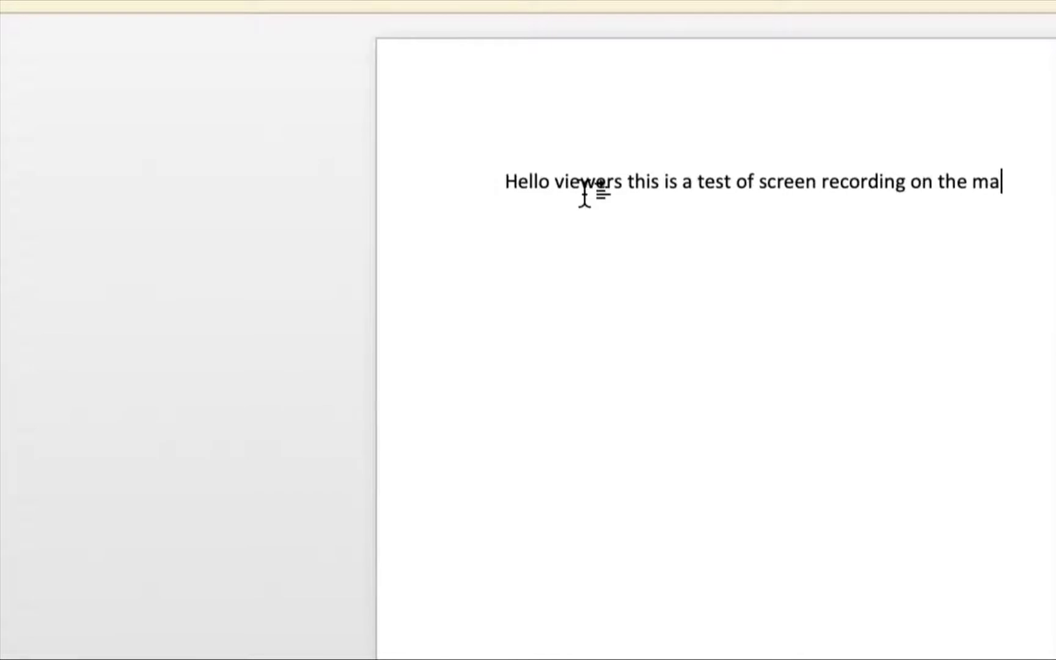
text(. )
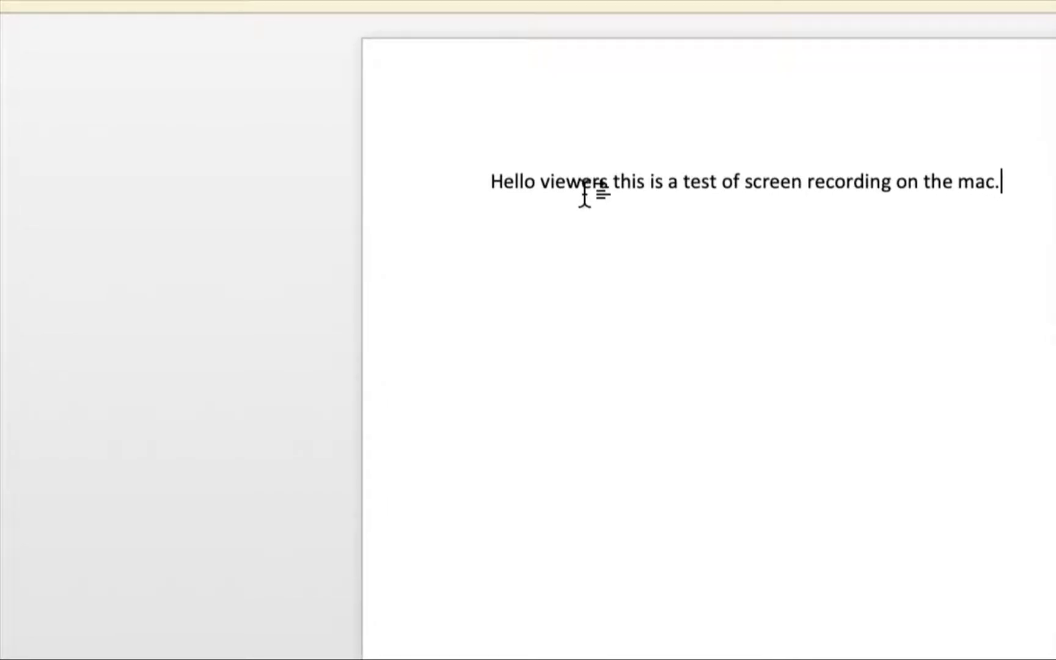
text(I willl)
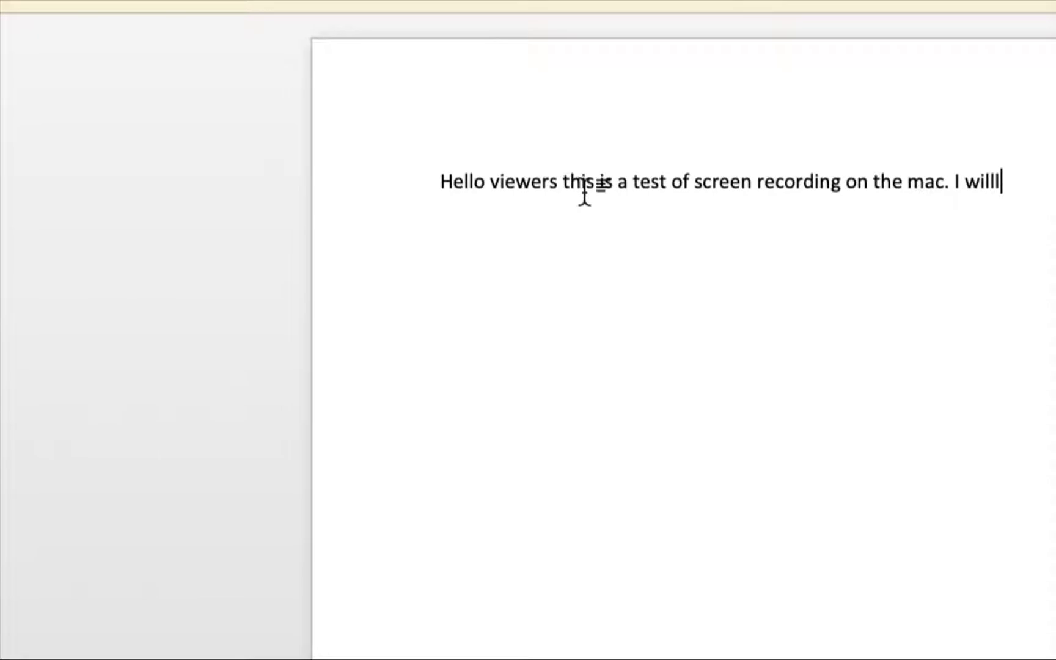
key(BackSpace)
text(also )
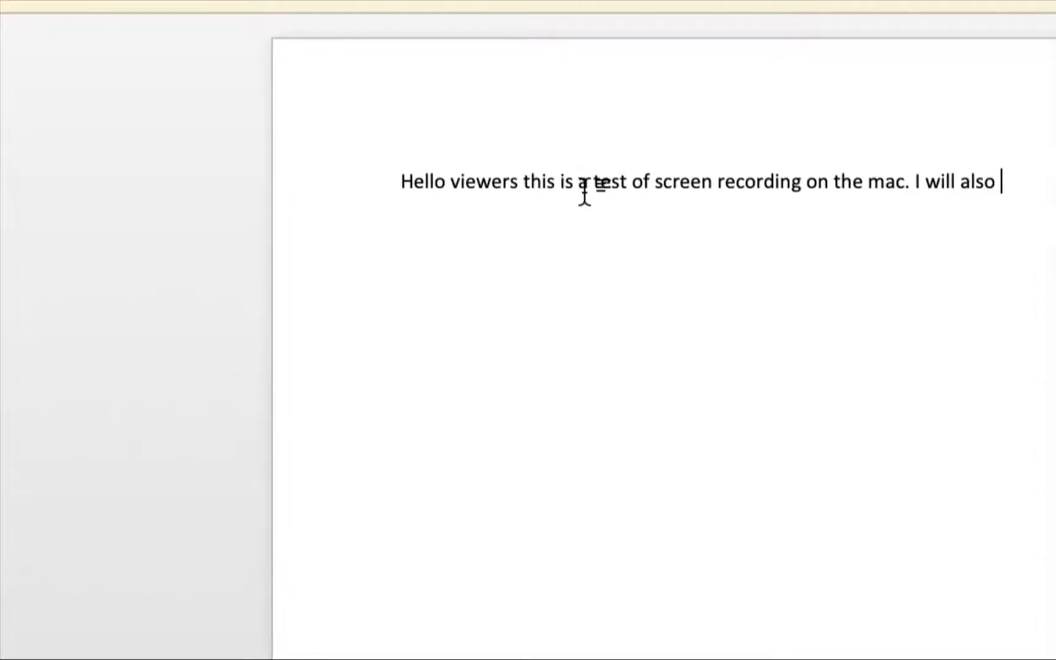
text(talk a)
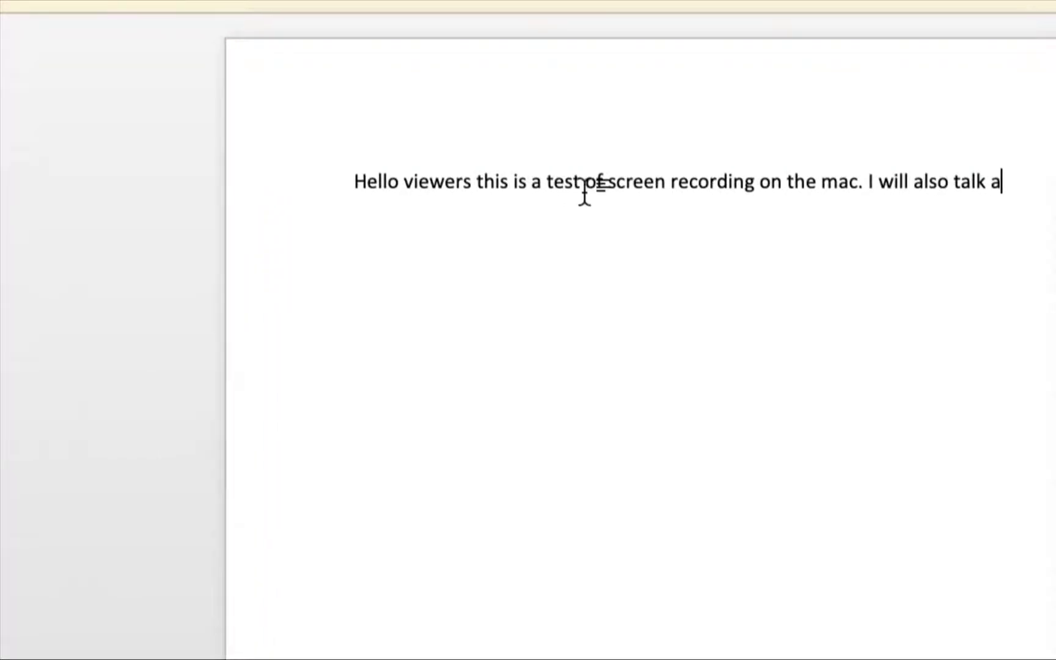
text(bout the )
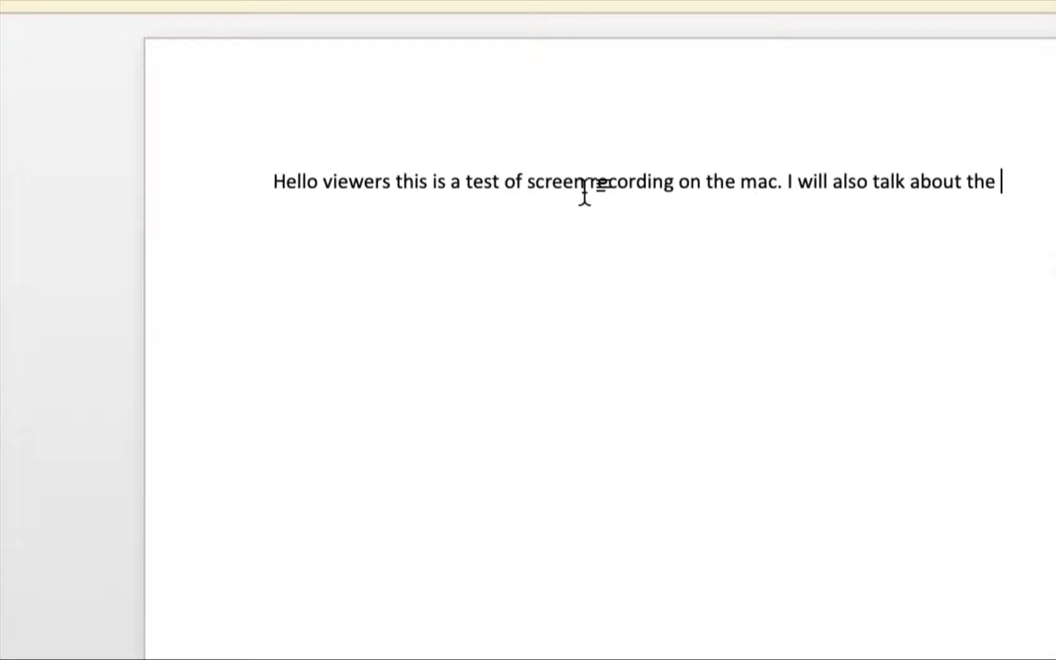
text(buil)
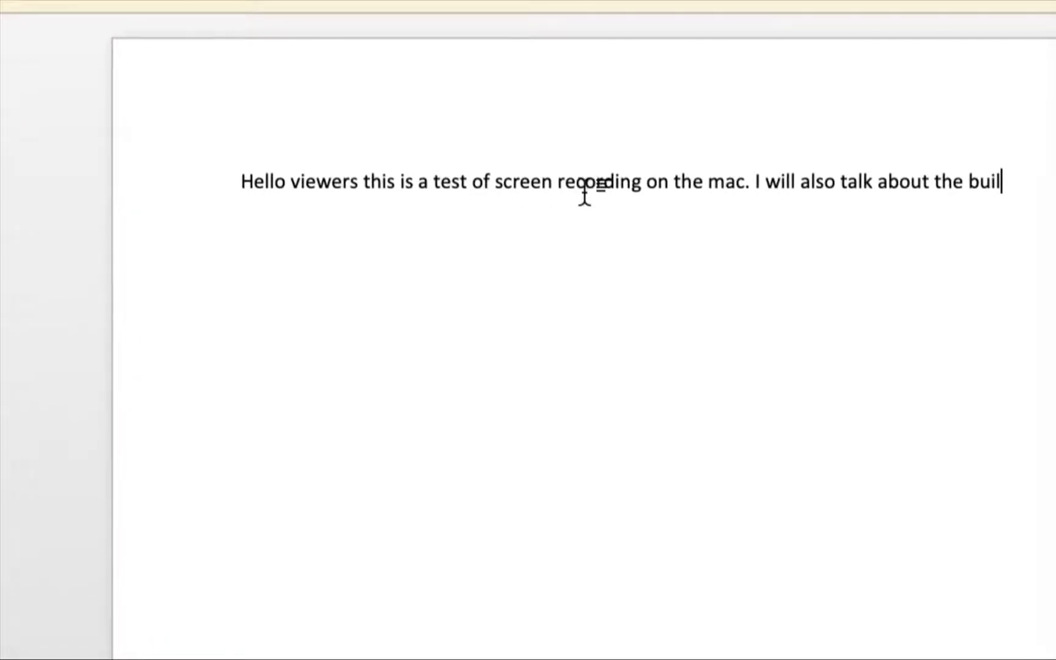
text(t in acc)
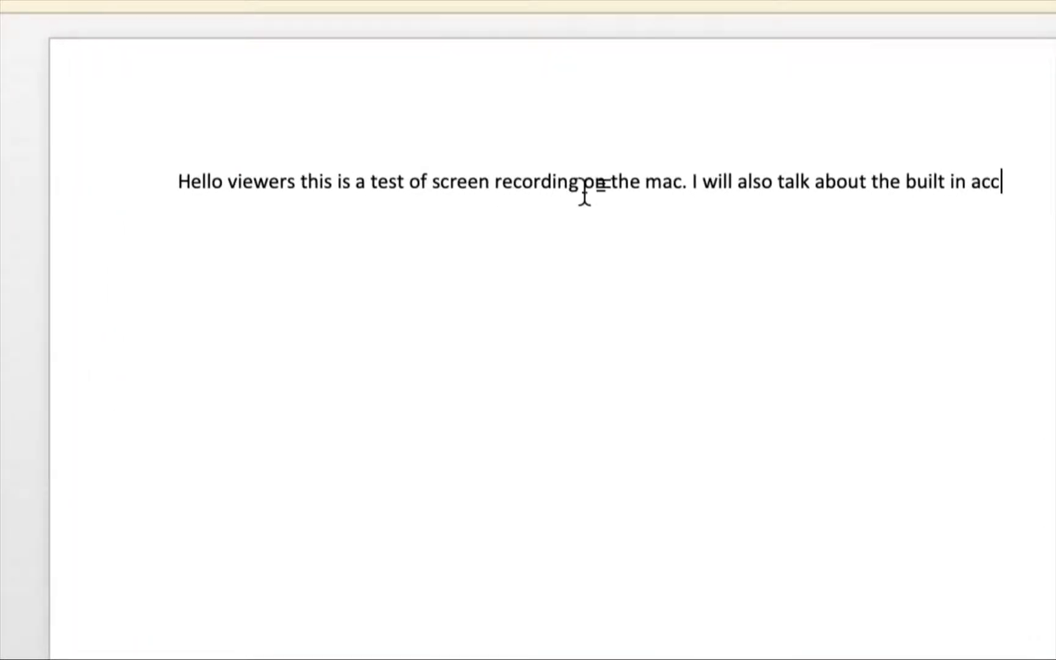
text(essabil)
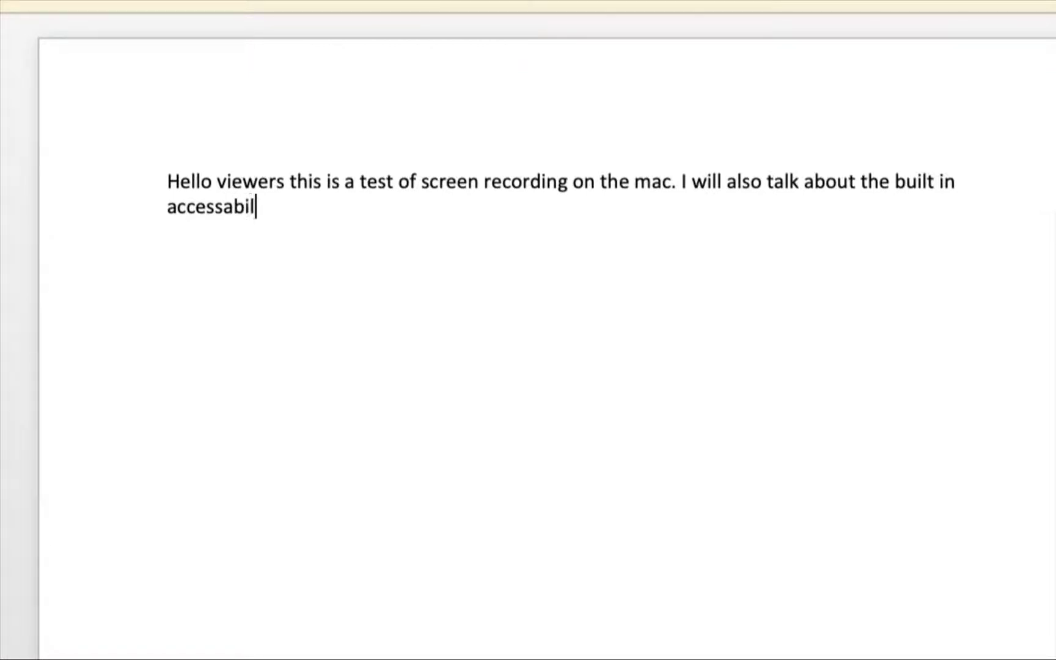
text(ity for the )
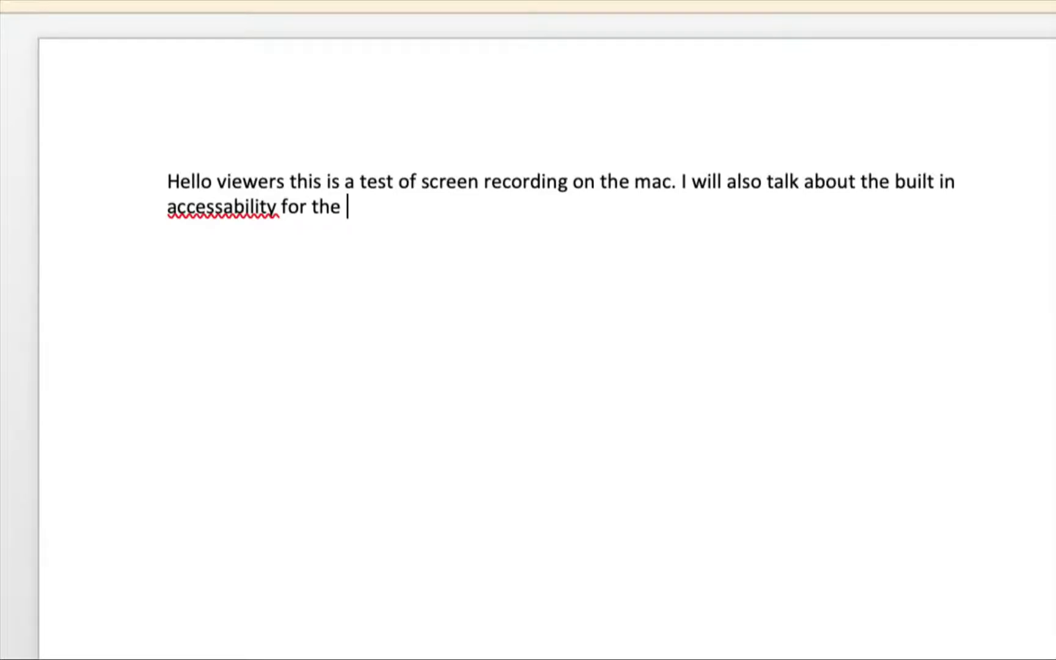
text(mac)
key(BackSpace)
key(BackSpace)
key(BackSpace)
text(Mac)
ctrl+scroll(582, 196, up, 15)
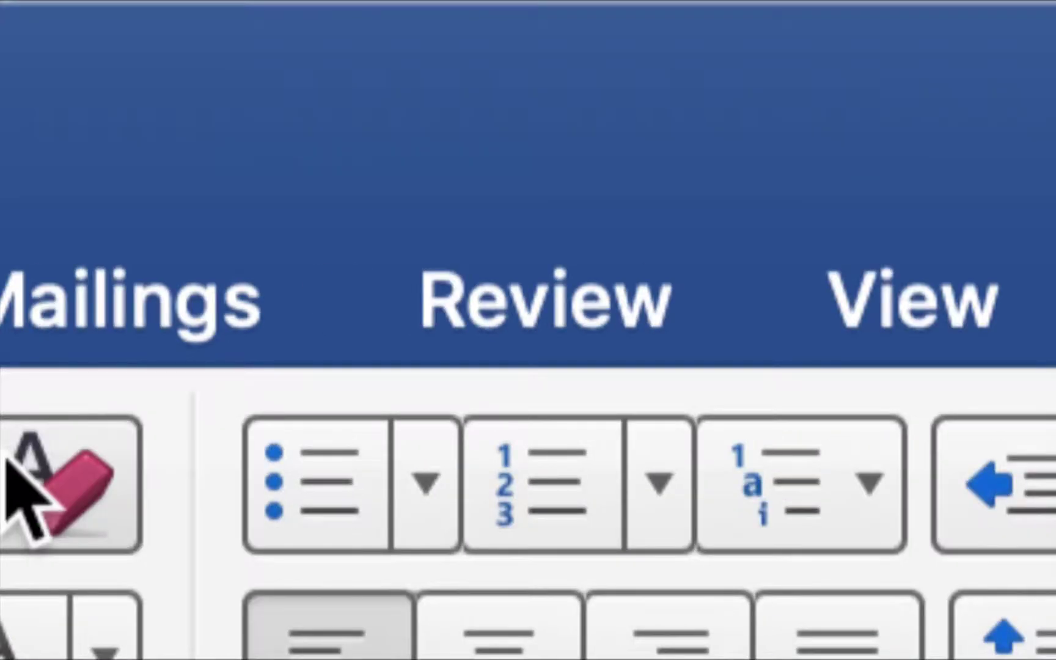
Run Spelling & Grammar, correcting 'accessability' to 'accessibility' and applying the 'built-in' suggestion.
click(624, 276)
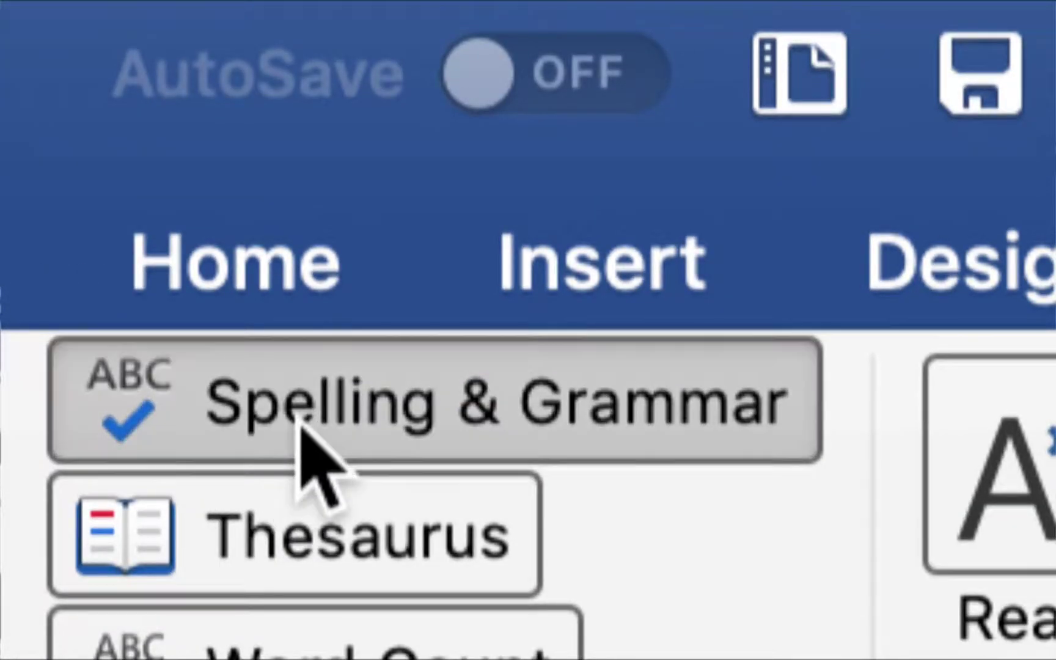
click(301, 421)
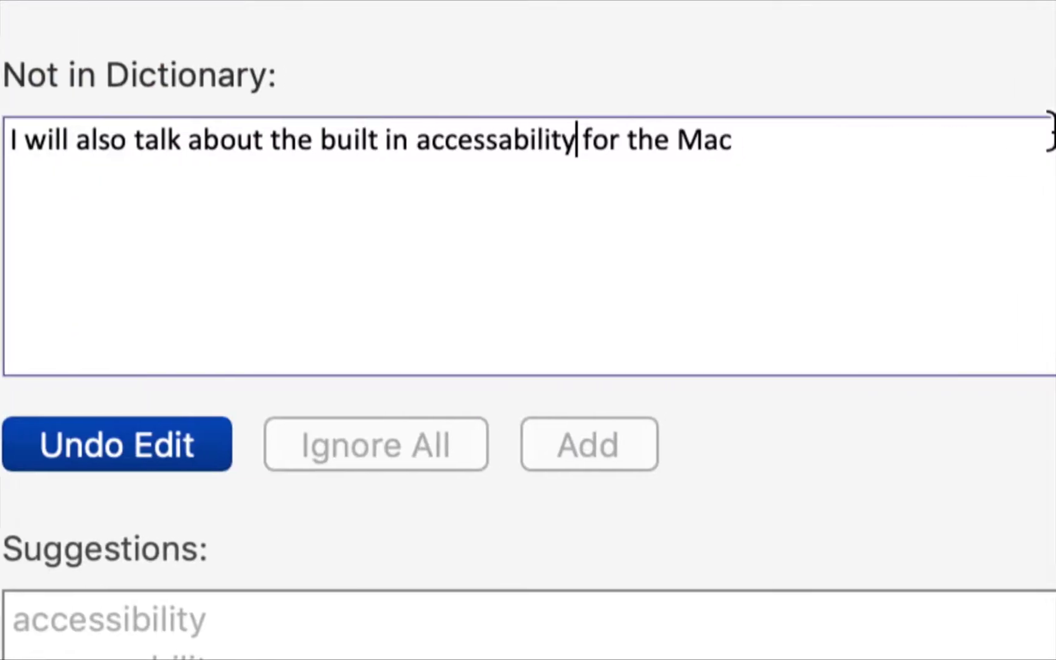
click(506, 154)
key(BackSpace)
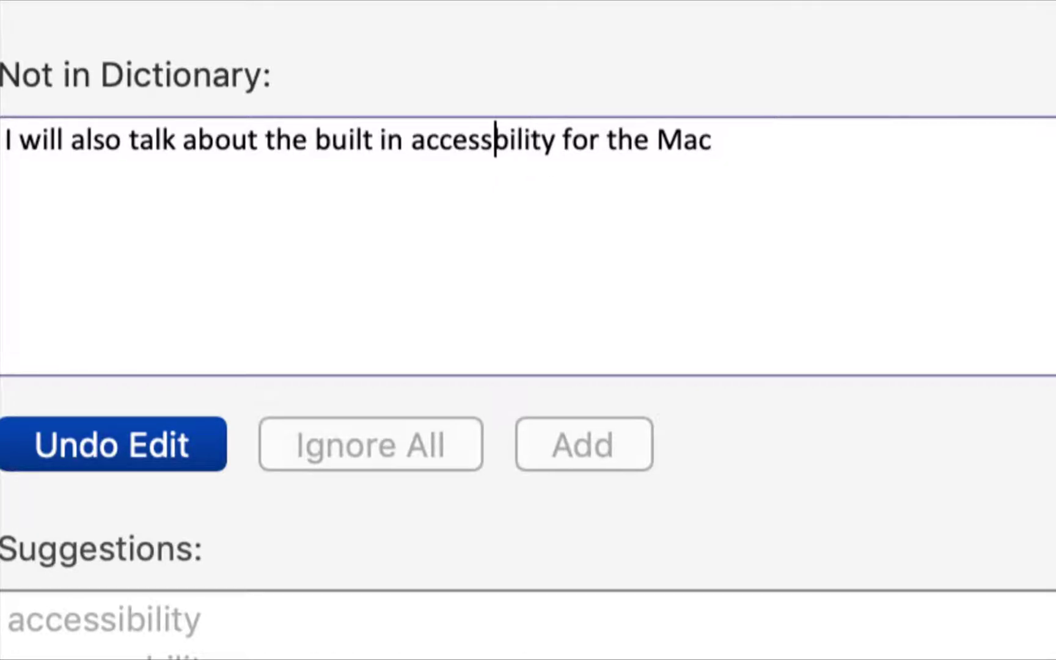
text(i)
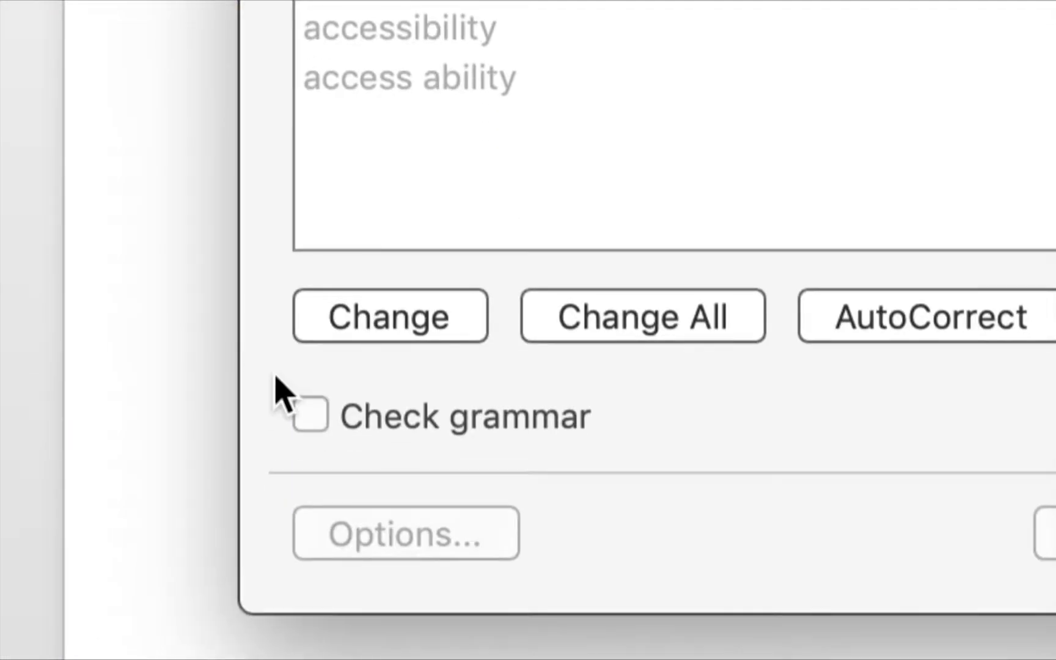
click(382, 324)
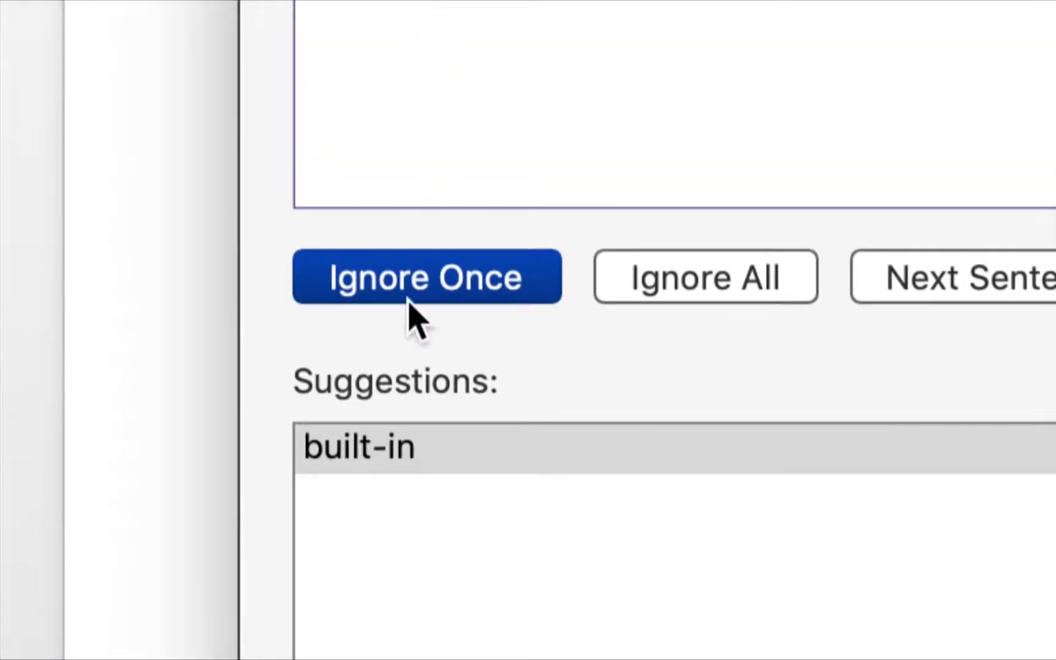
click(412, 465)
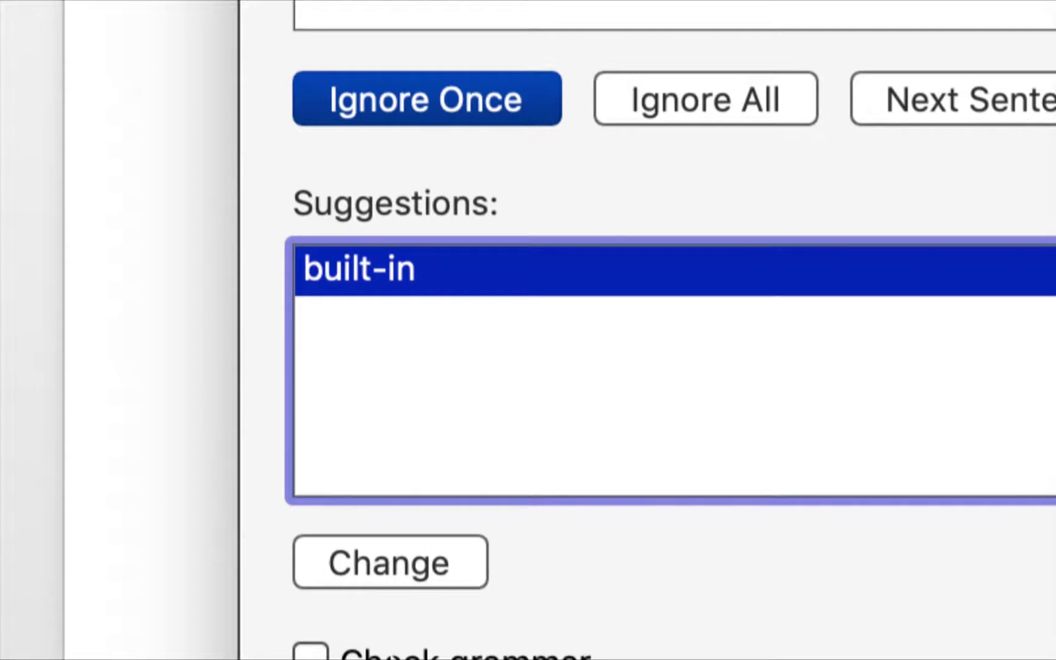
click(383, 568)
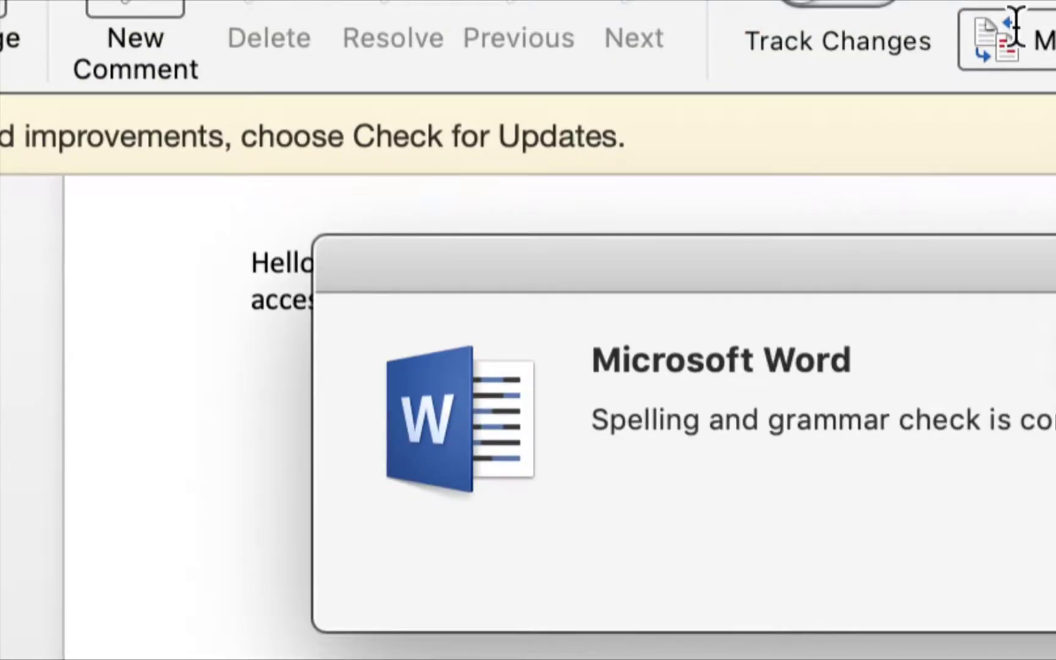
Dismiss the check-complete notice, then turn VoiceOver on with Cmd+F5 and off again.
click(493, 567)
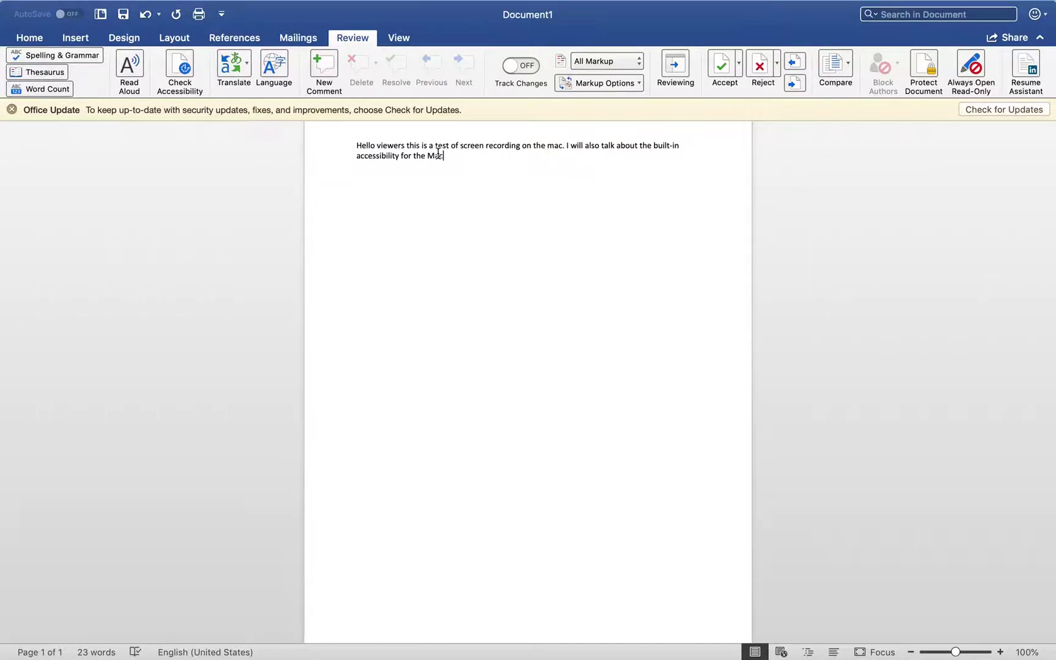
key(super+F5)
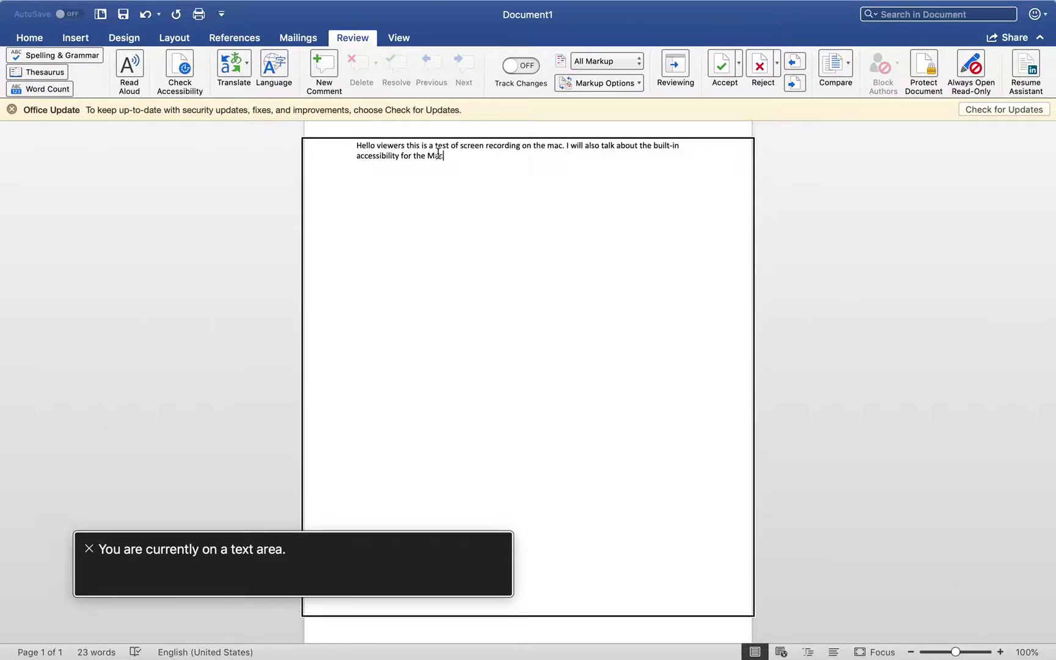
key(super+F5)
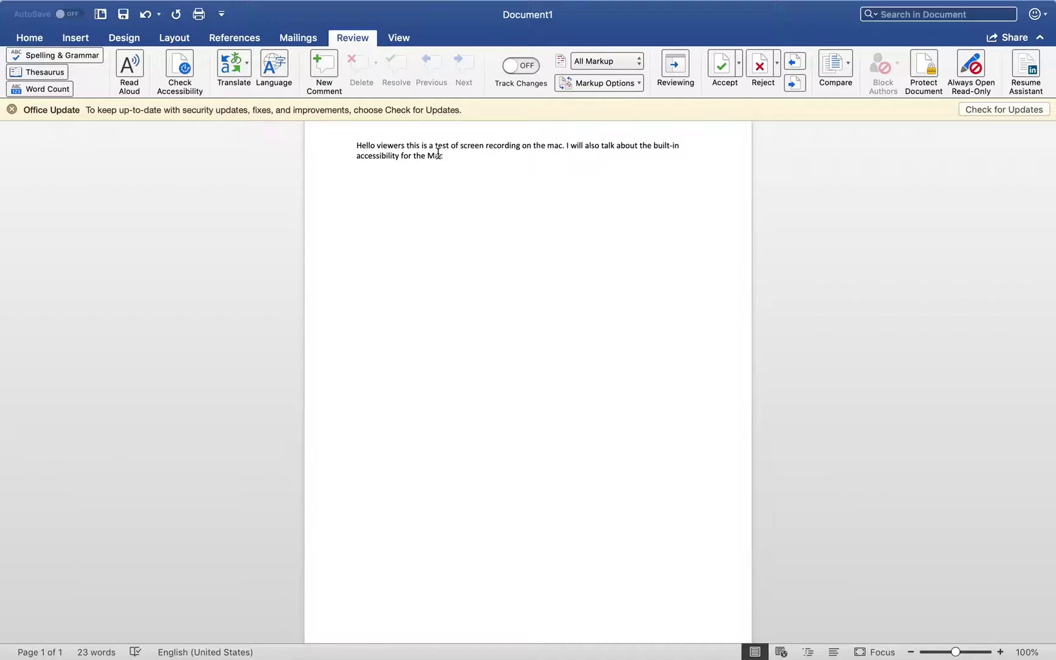
scroll(438, 153, down, 2)
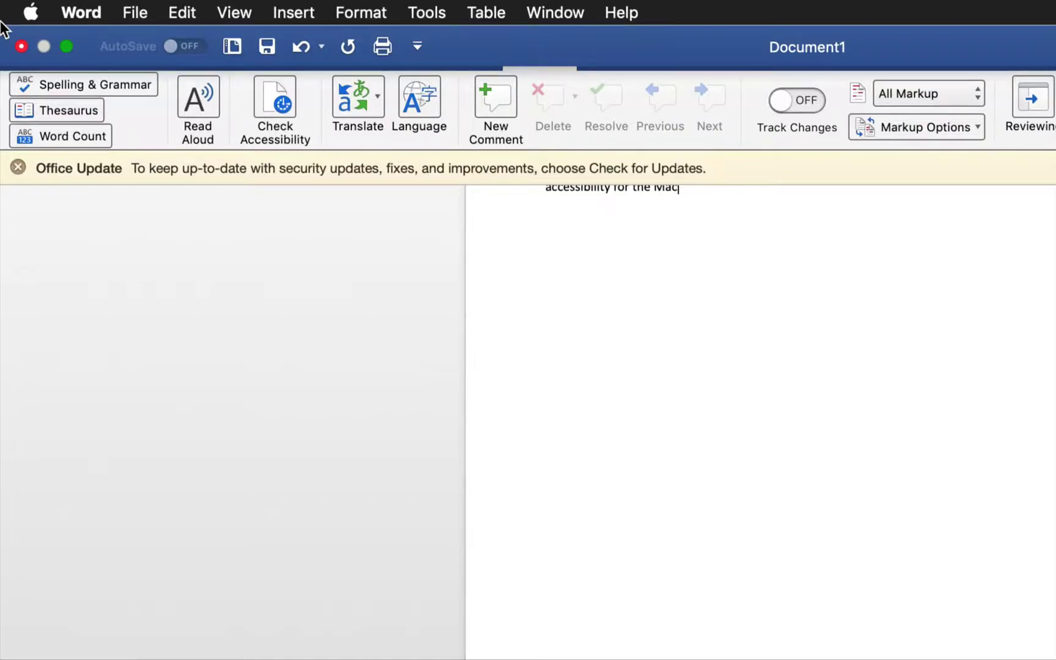
Close Document1 choosing Don't Save, and launch System Preferences from the Dock.
click(44, 79)
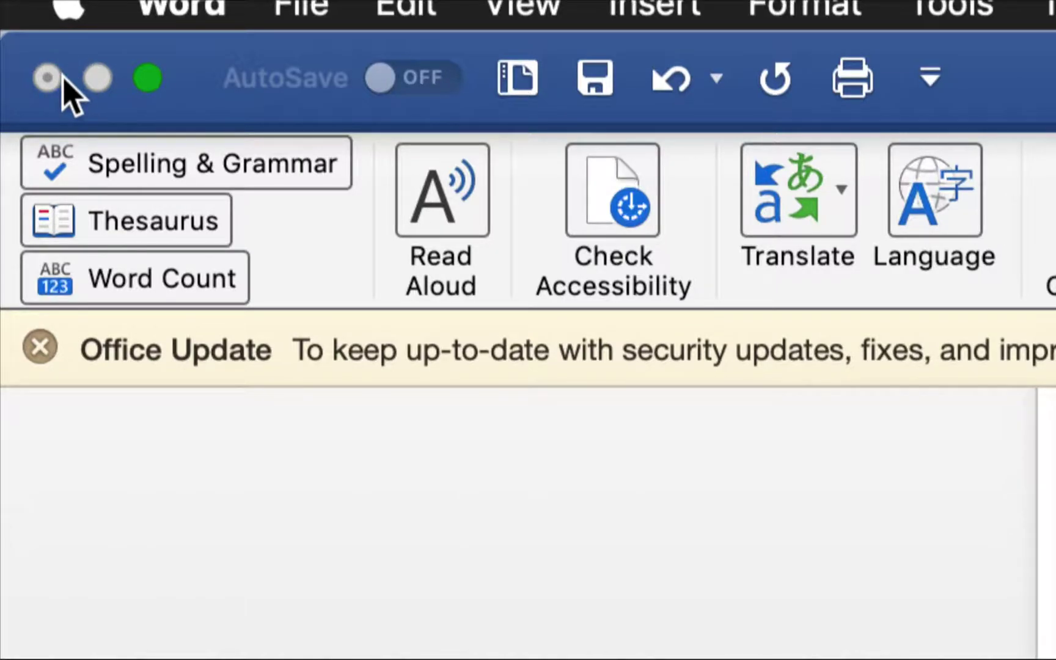
click(48, 81)
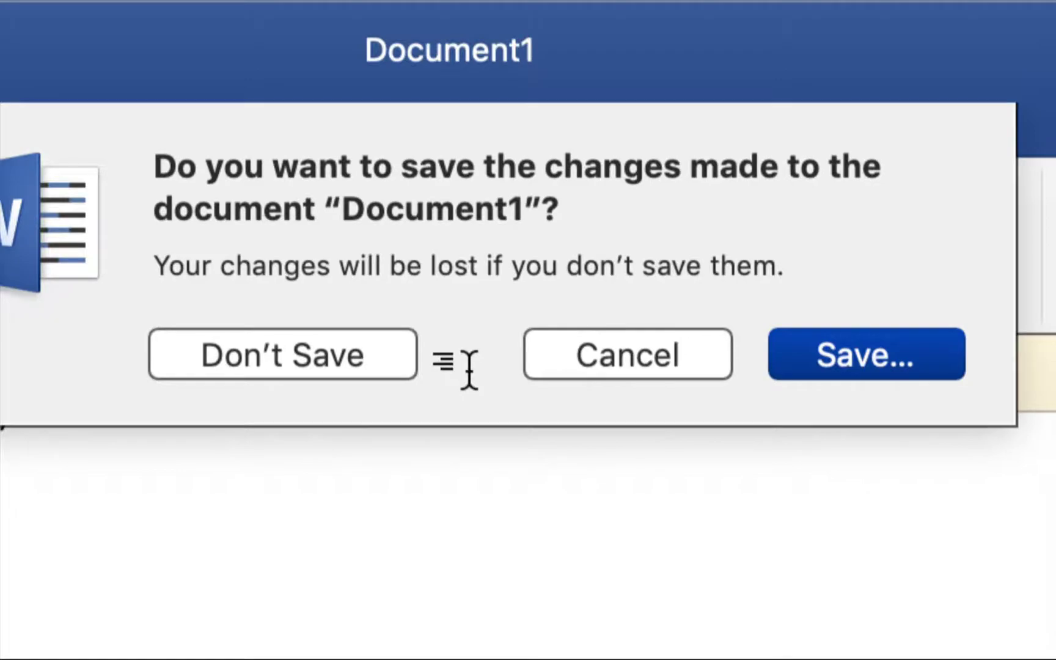
click(378, 346)
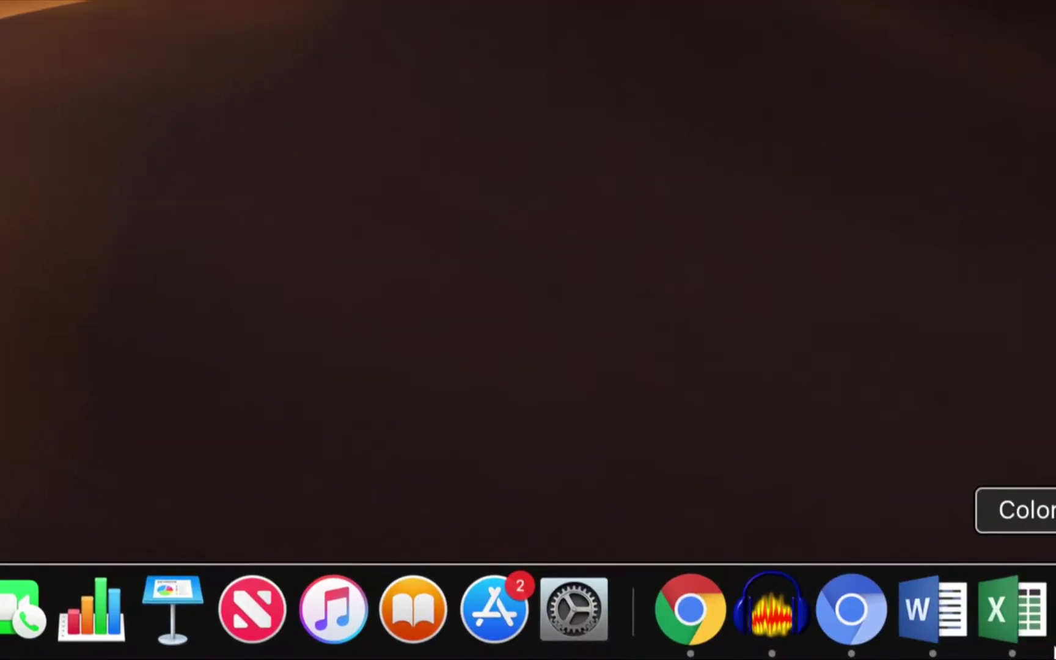
click(575, 620)
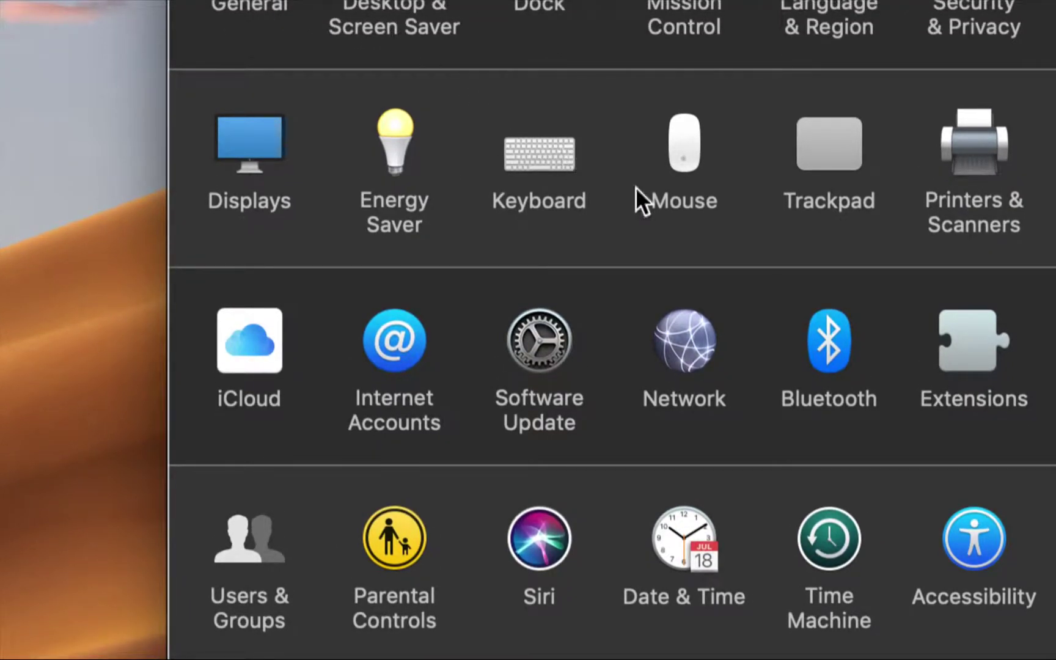
Uncheck Accessibility Keyboard and Mouse Keys in Accessibility's General shortcut options, check VoiceOver, then close.
click(971, 528)
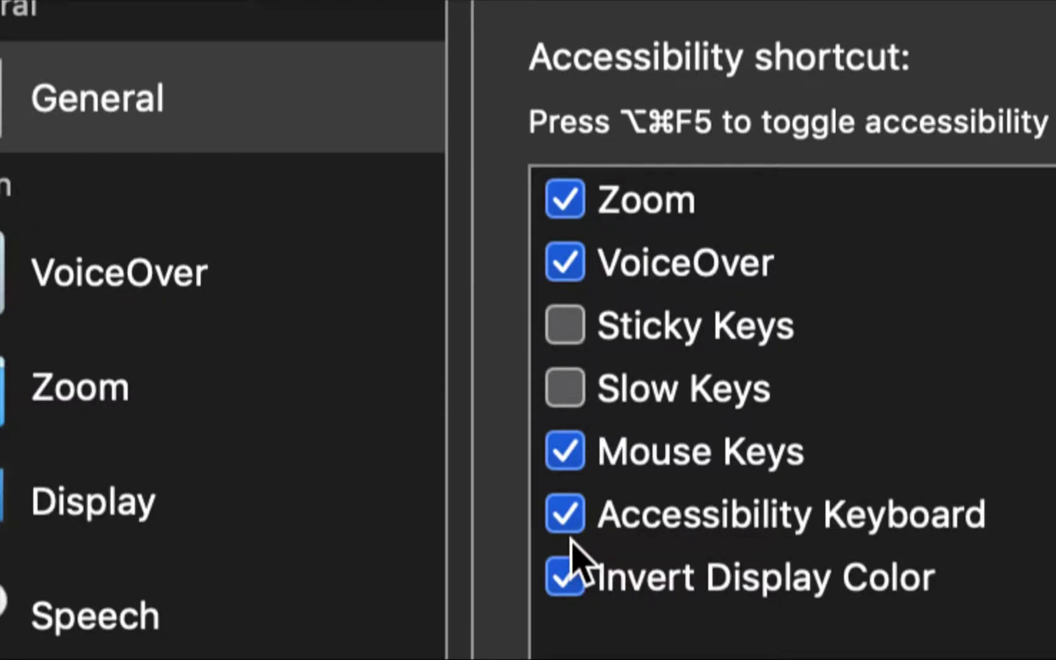
click(566, 520)
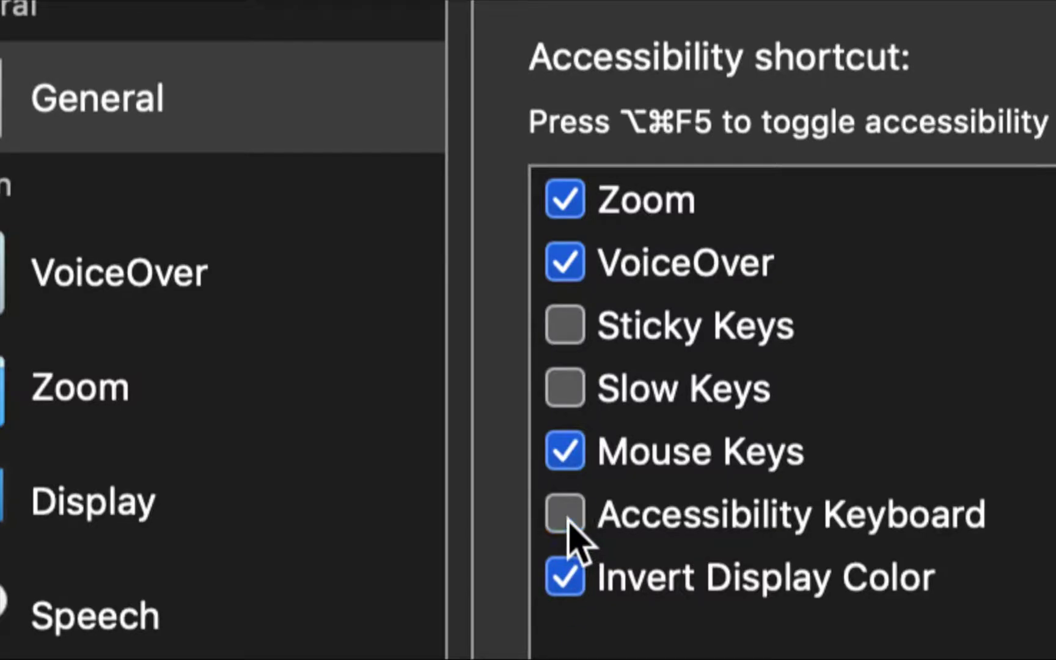
click(551, 468)
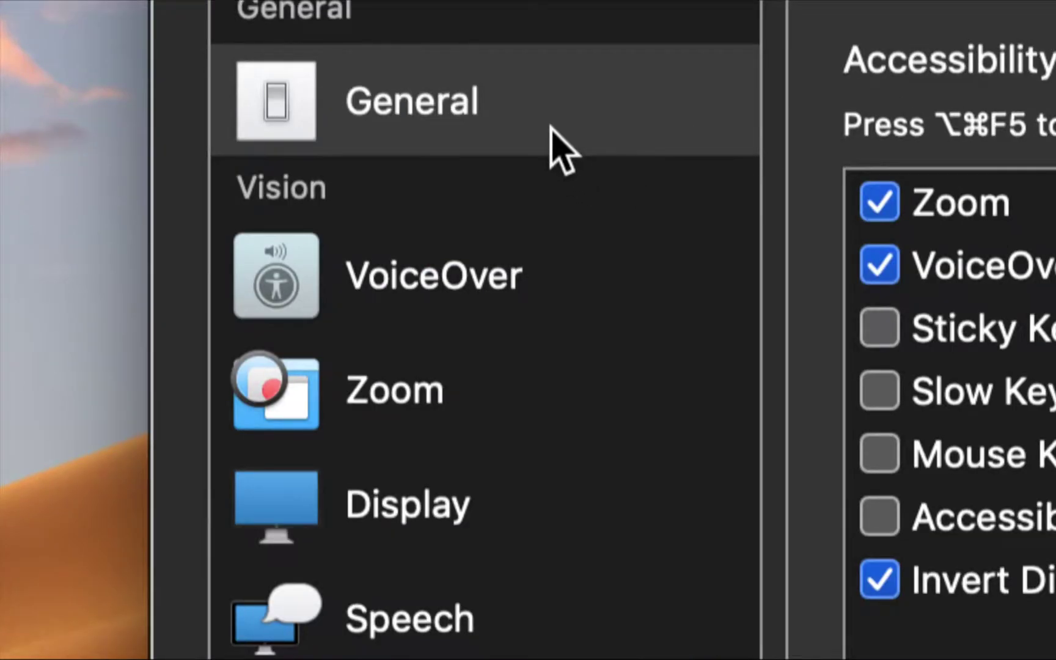
click(537, 301)
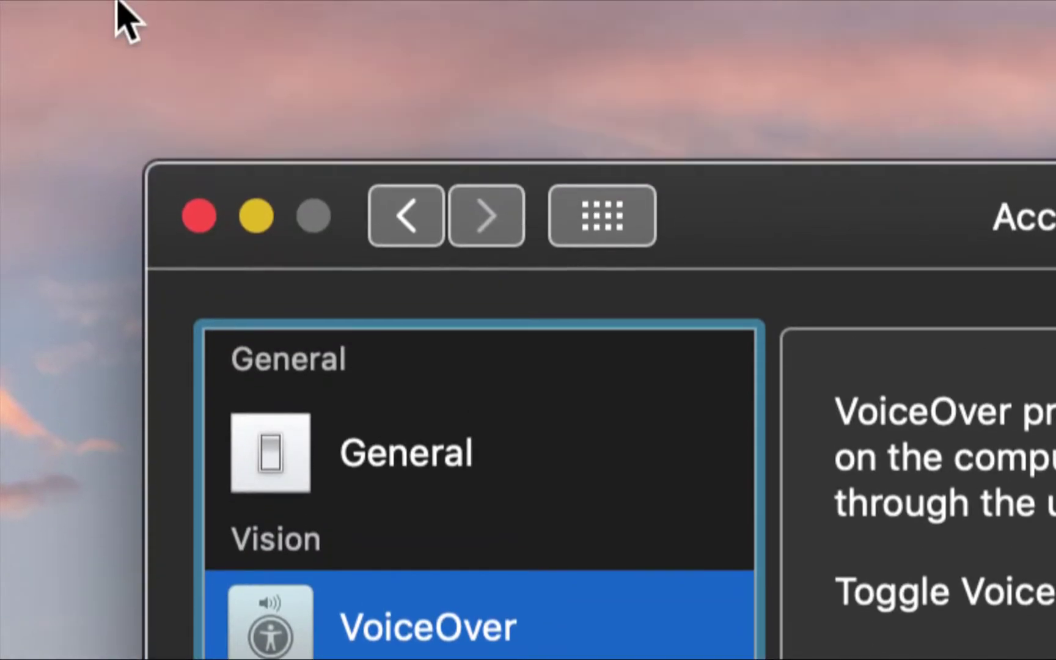
click(206, 211)
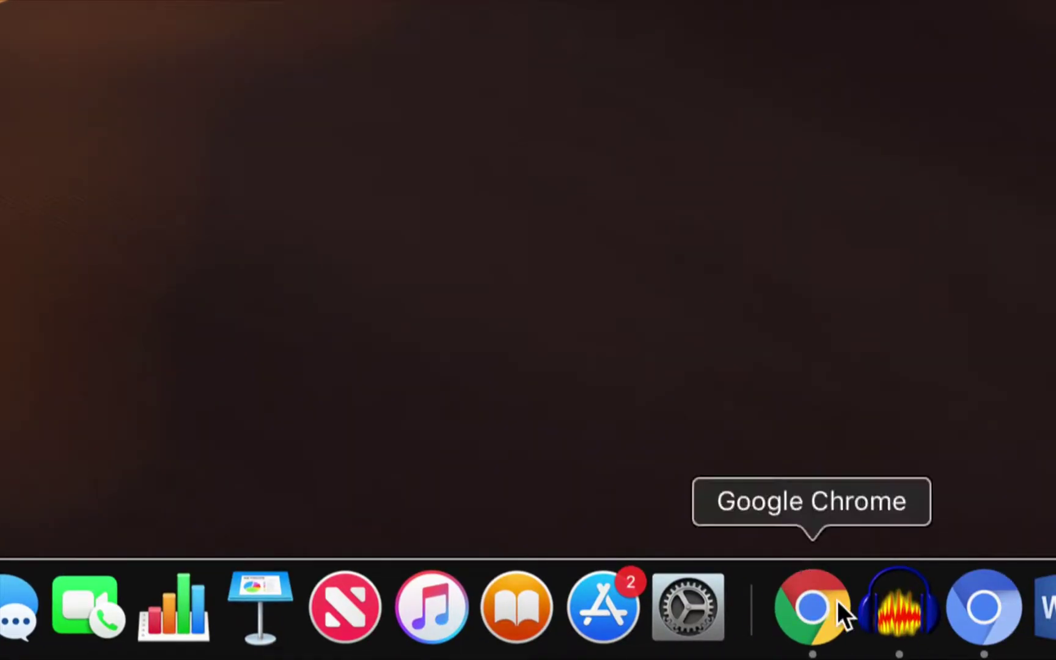
Launch Google Chrome from the Dock and focus the omnibox for a search.
click(821, 600)
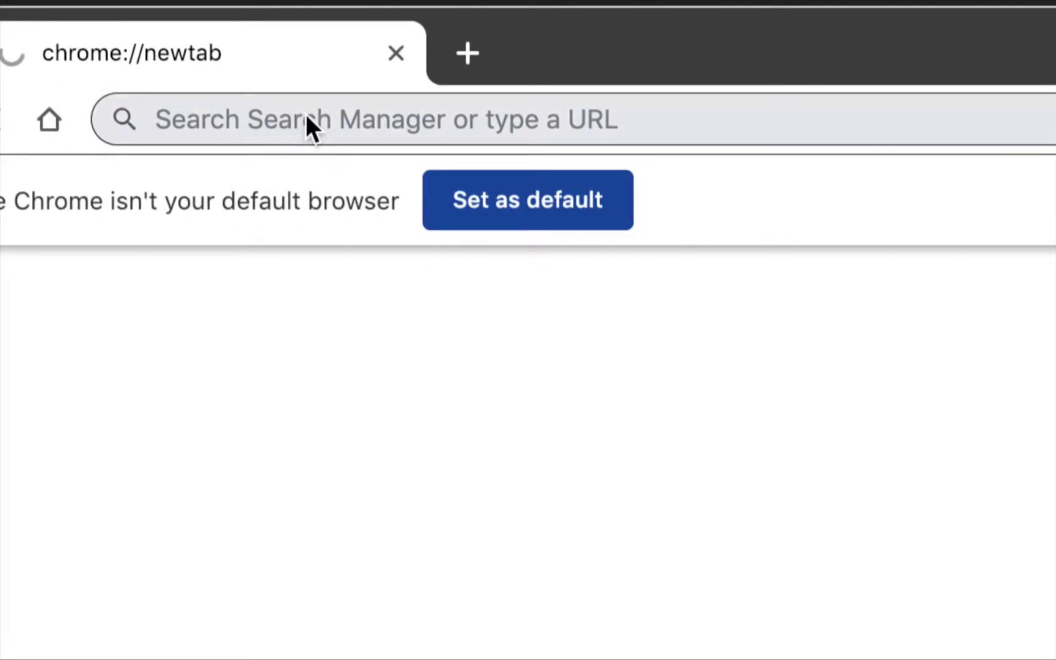
click(306, 116)
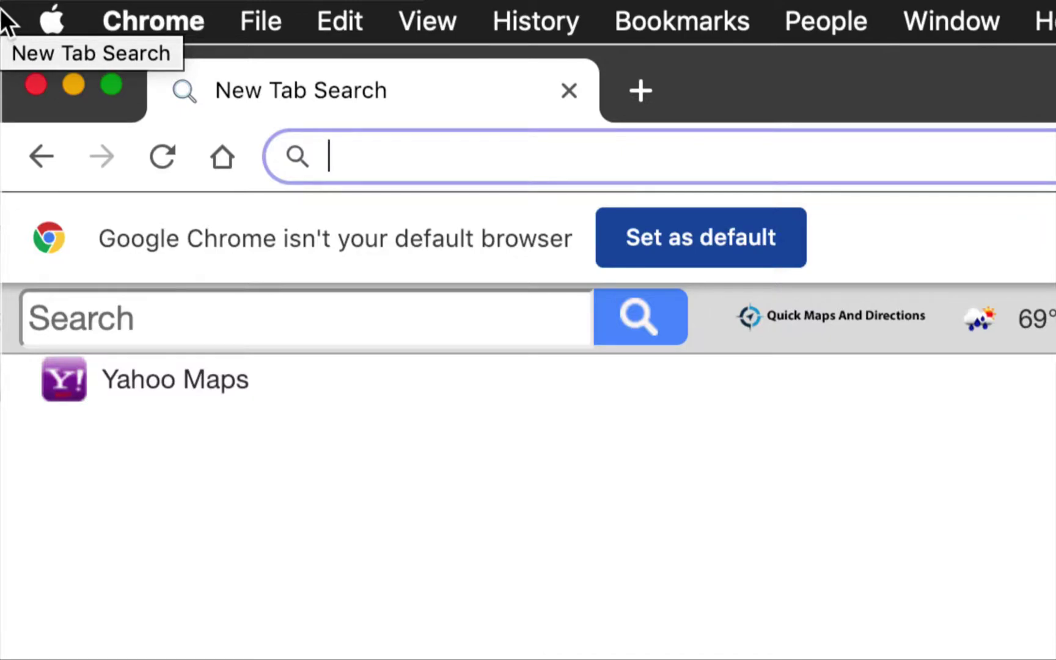
Search for a person's 'E-Sight Journey' page using the 'esight journey' suggestion.
text(Nich)
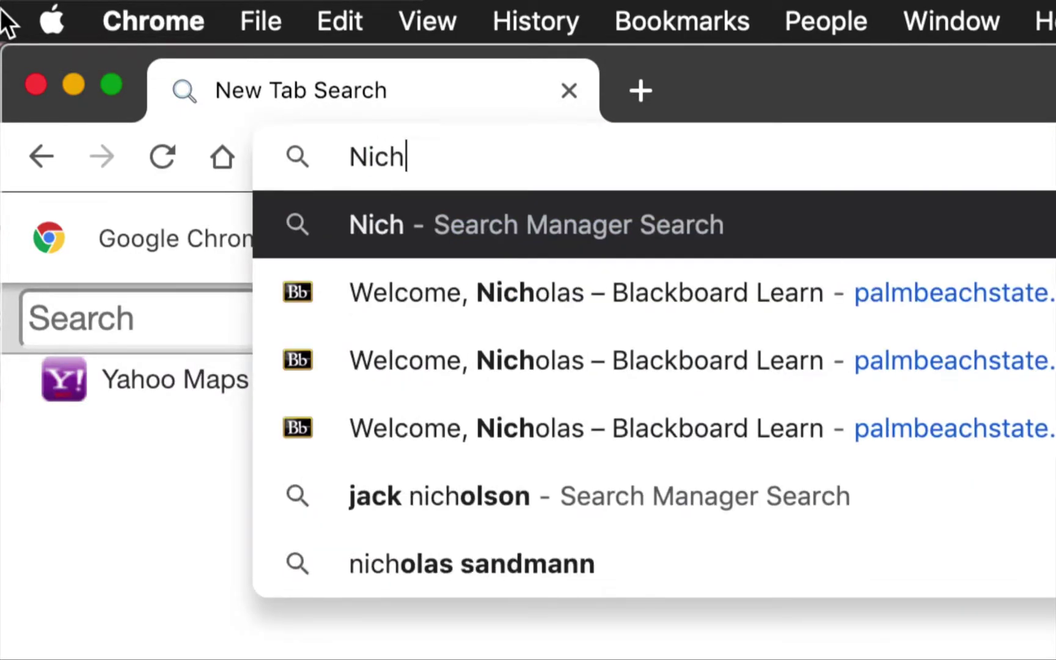
text(olas)
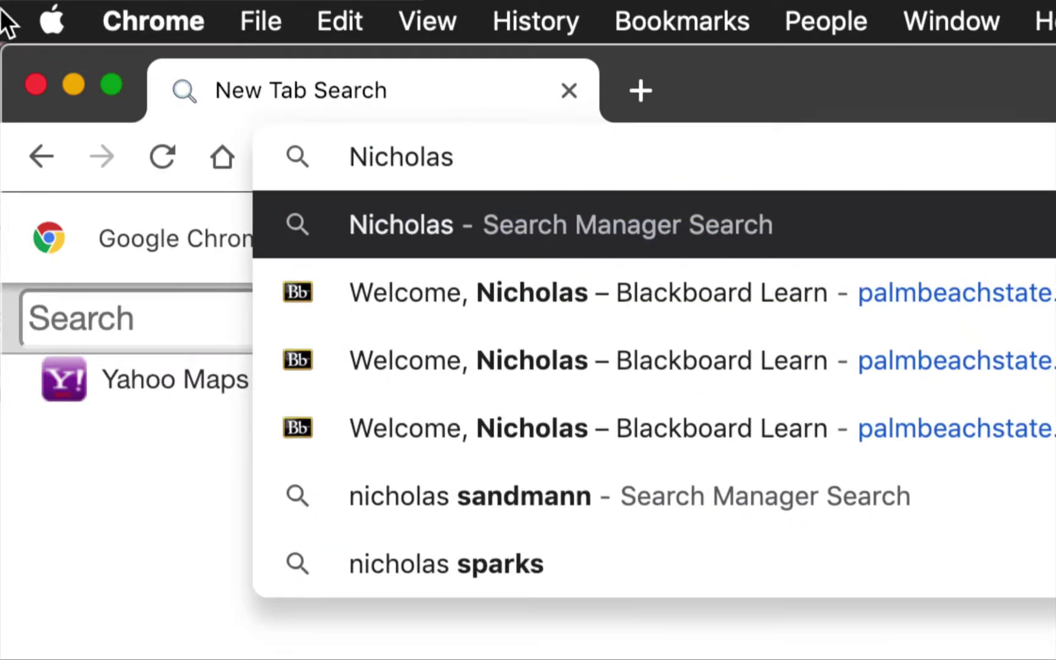
text( Rober)
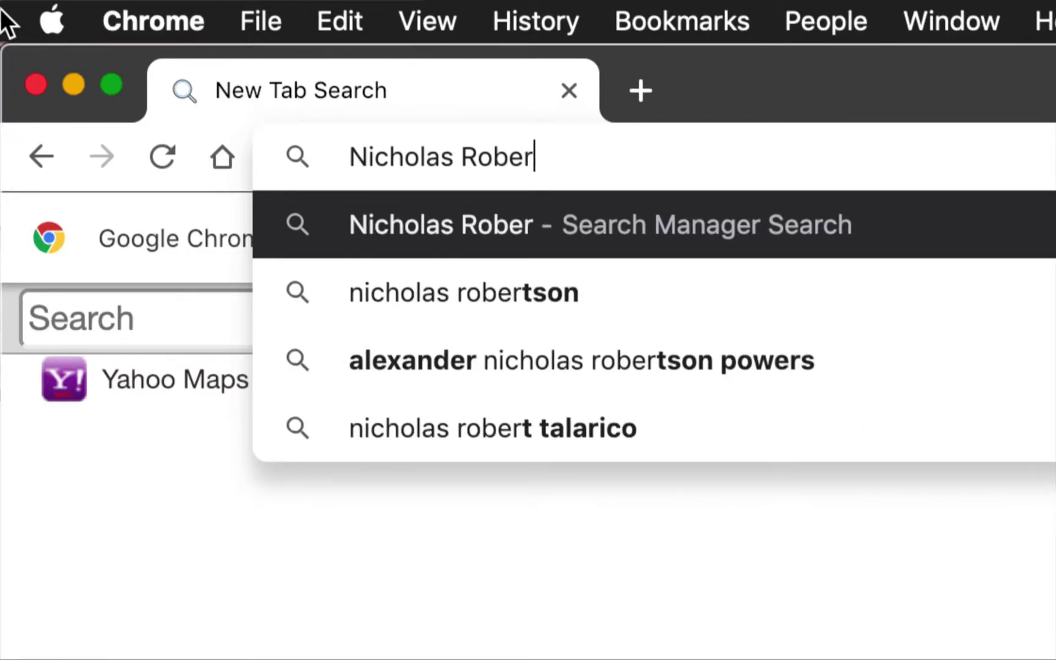
text(ts E)
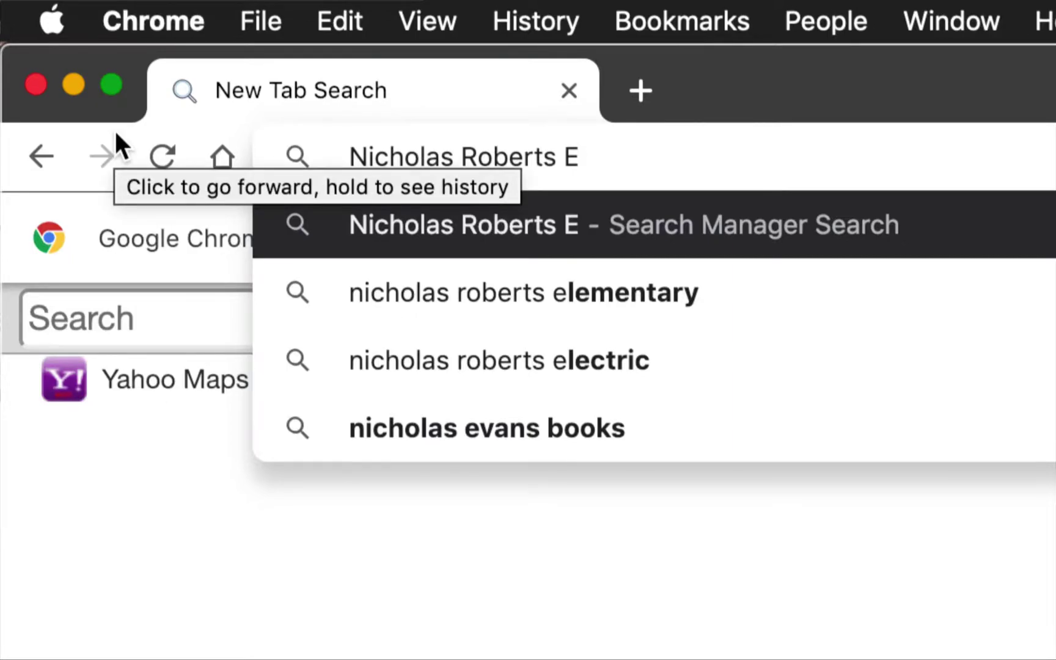
text(-)
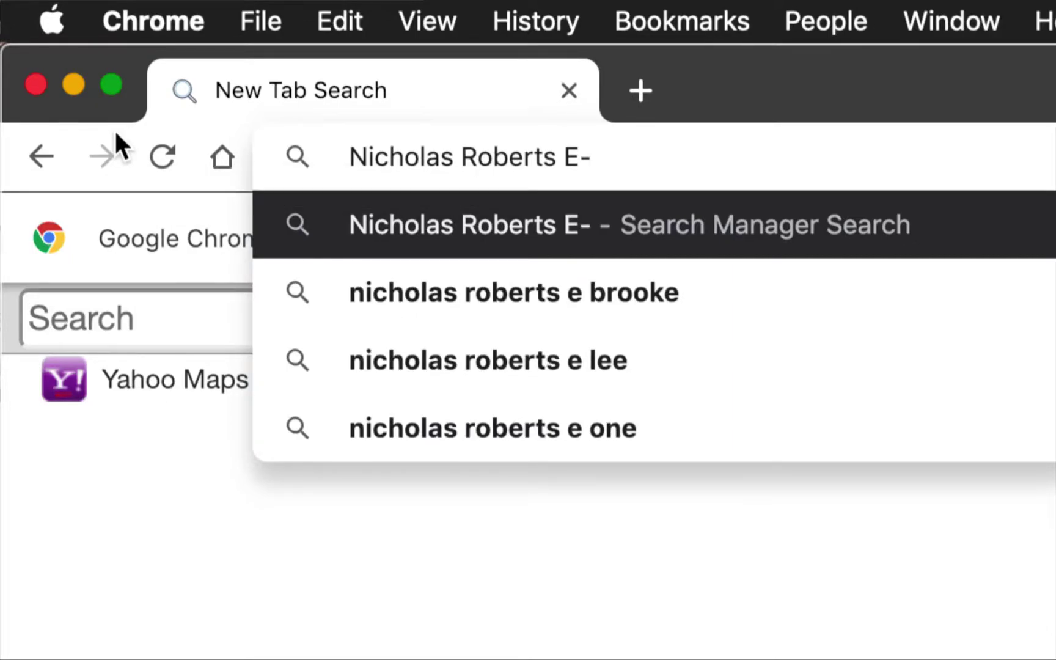
text(Sigh)
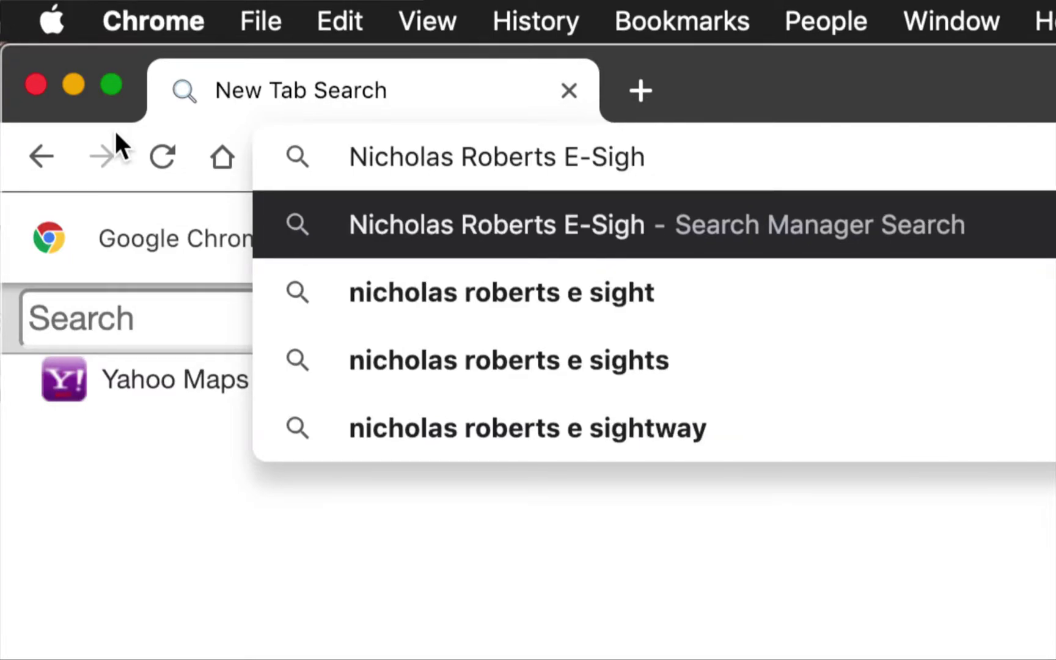
text(t)
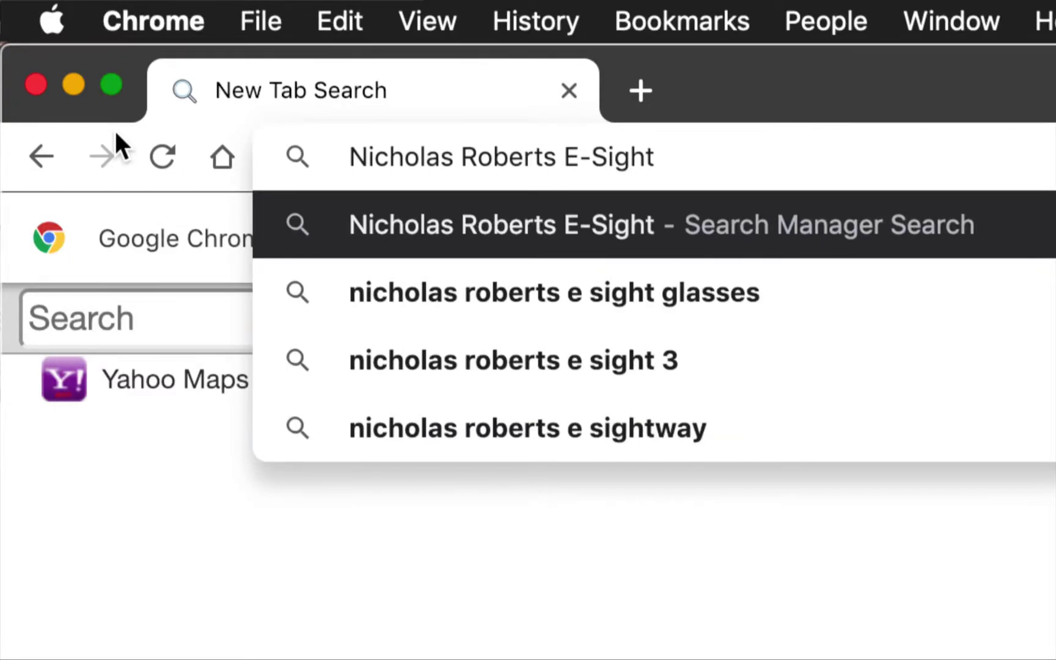
text( Journ)
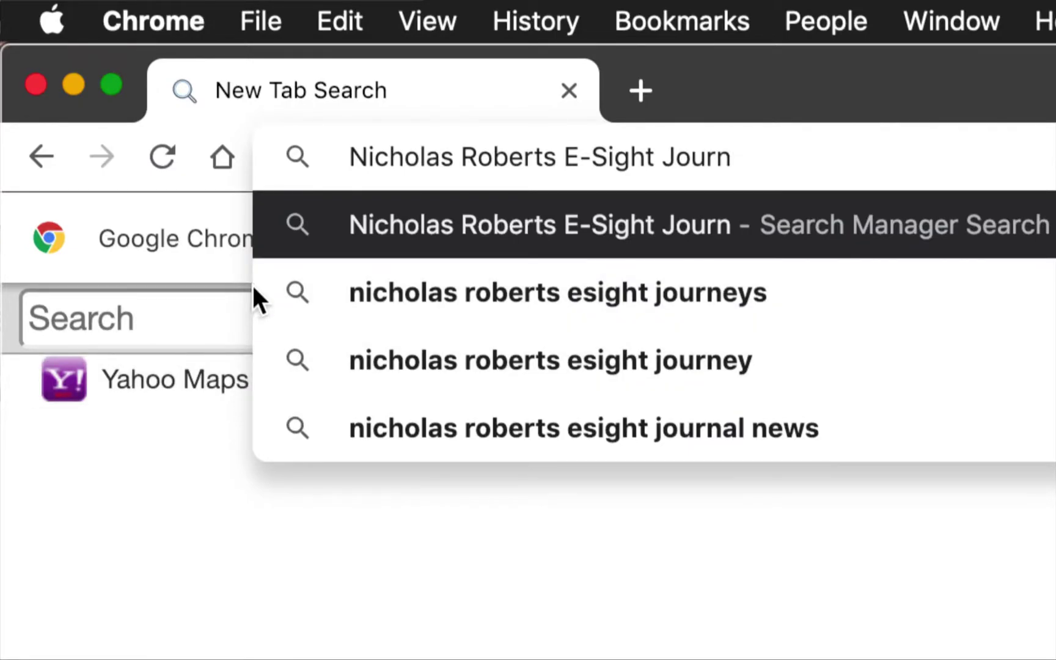
click(333, 358)
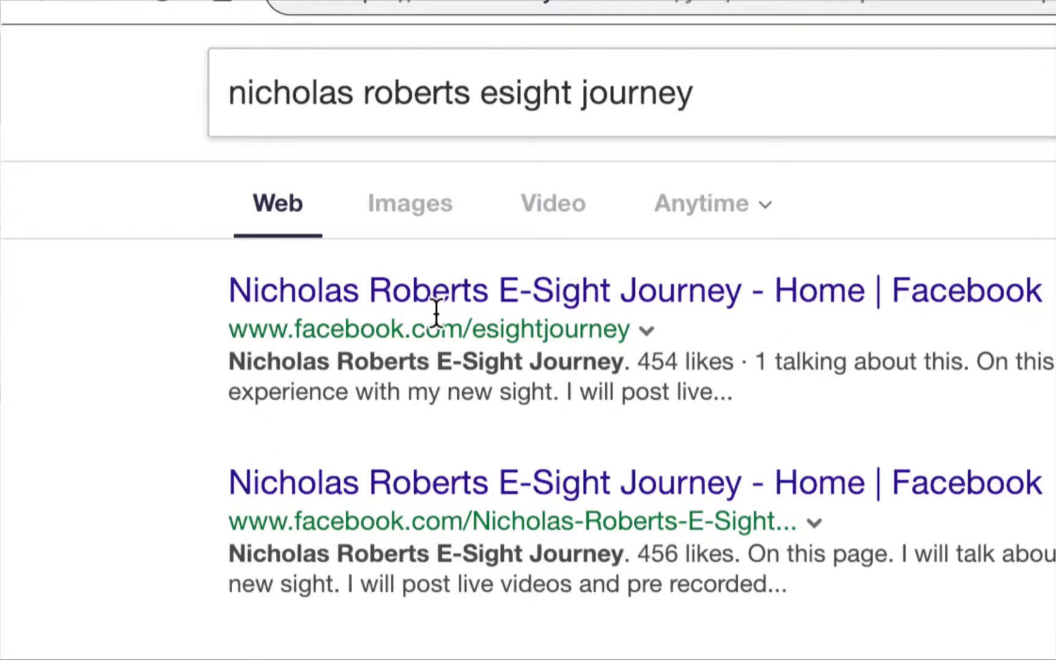
Open the first Facebook result for E-Sight Journey, scroll its posts, then close Chrome.
click(543, 302)
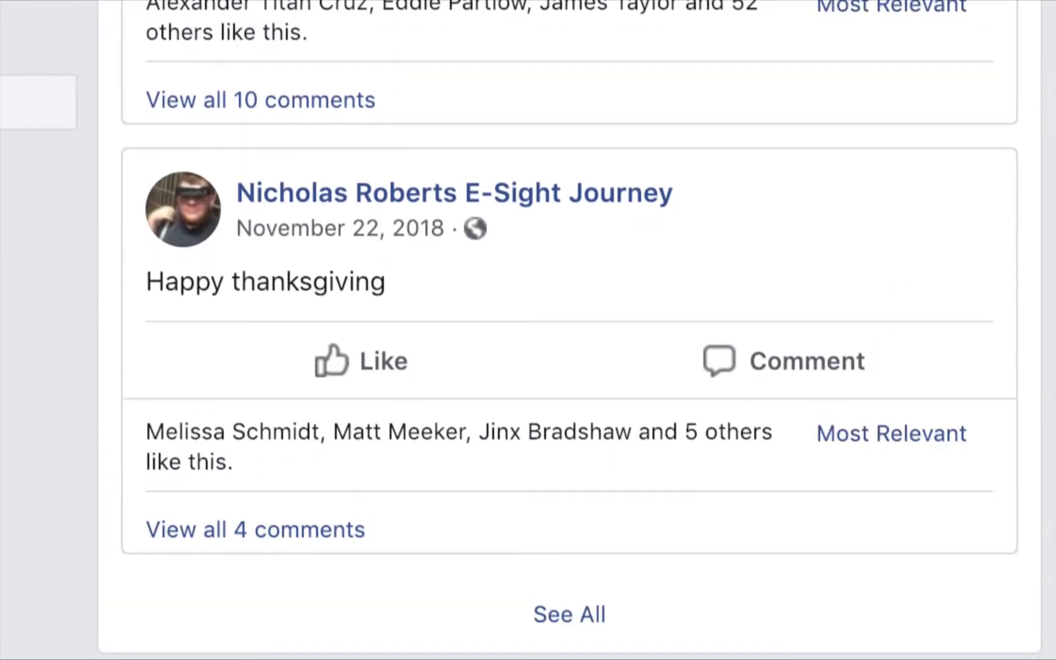
scroll(1017, 370, up, 8)
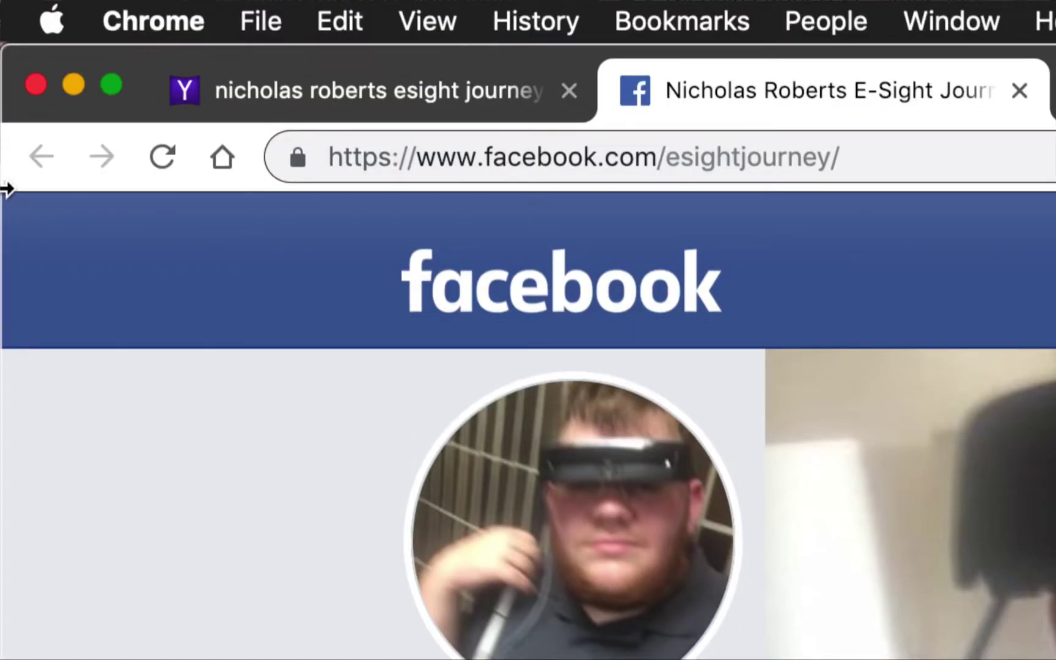
click(30, 76)
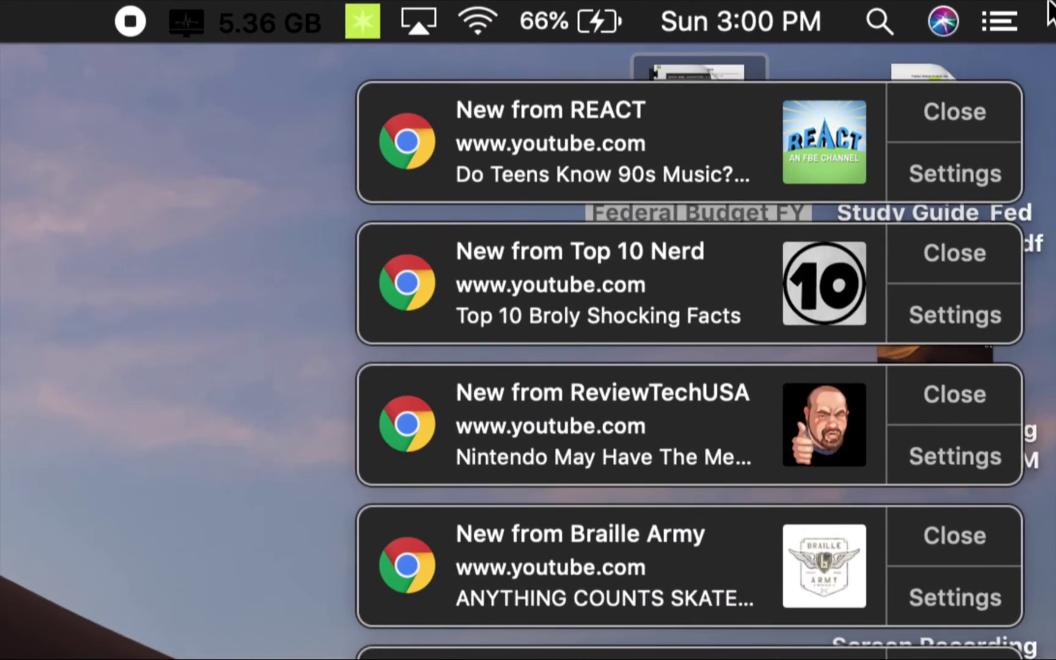
Close all five stacked Chrome notification banners one after another.
click(972, 115)
click(973, 113)
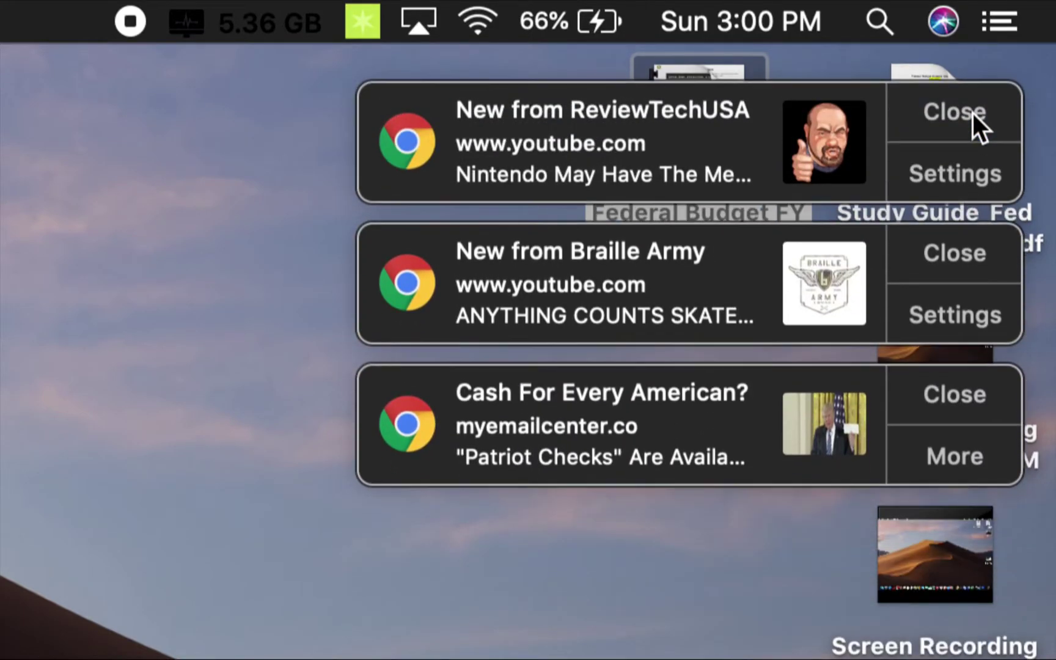
click(972, 114)
click(973, 113)
click(973, 113)
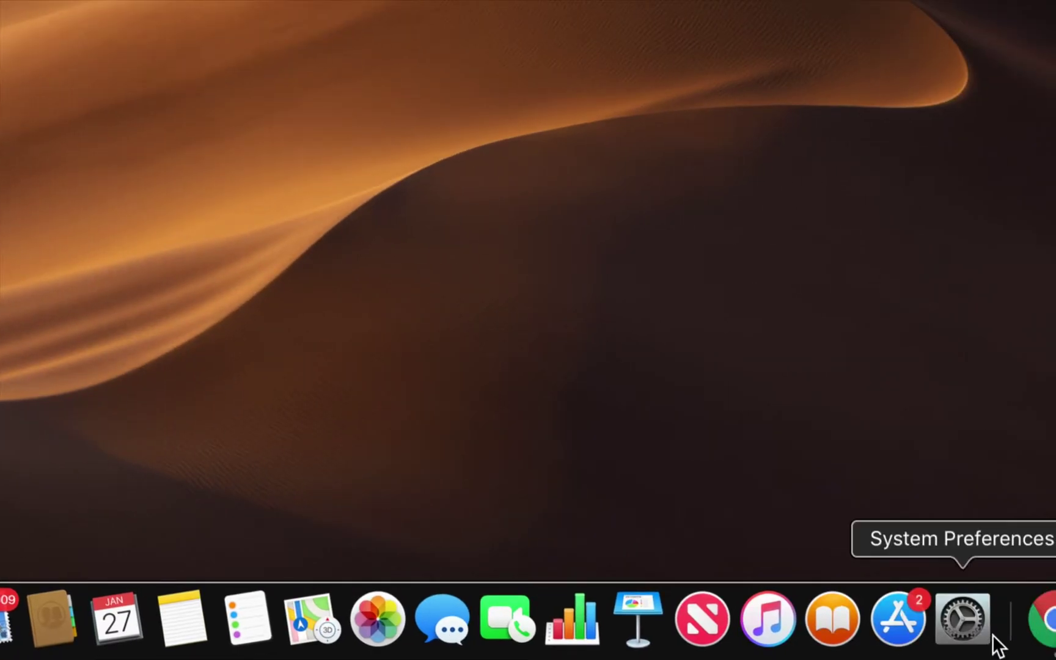
Reopen Chrome and search 'declaration of independence pdf' from the toolbar Search box.
click(964, 618)
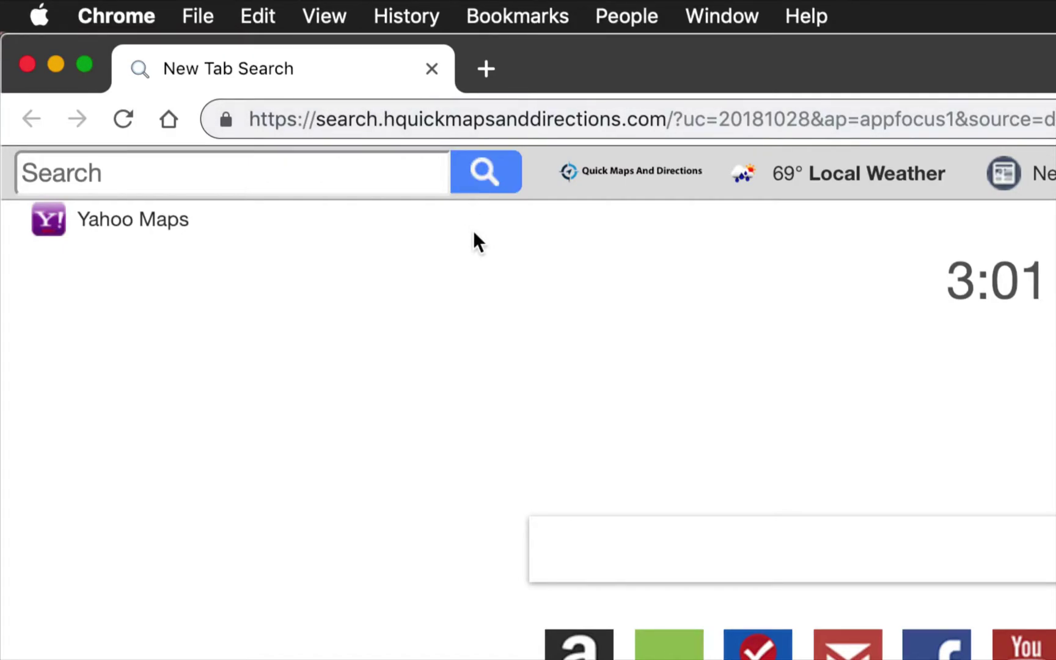
click(341, 177)
text(D)
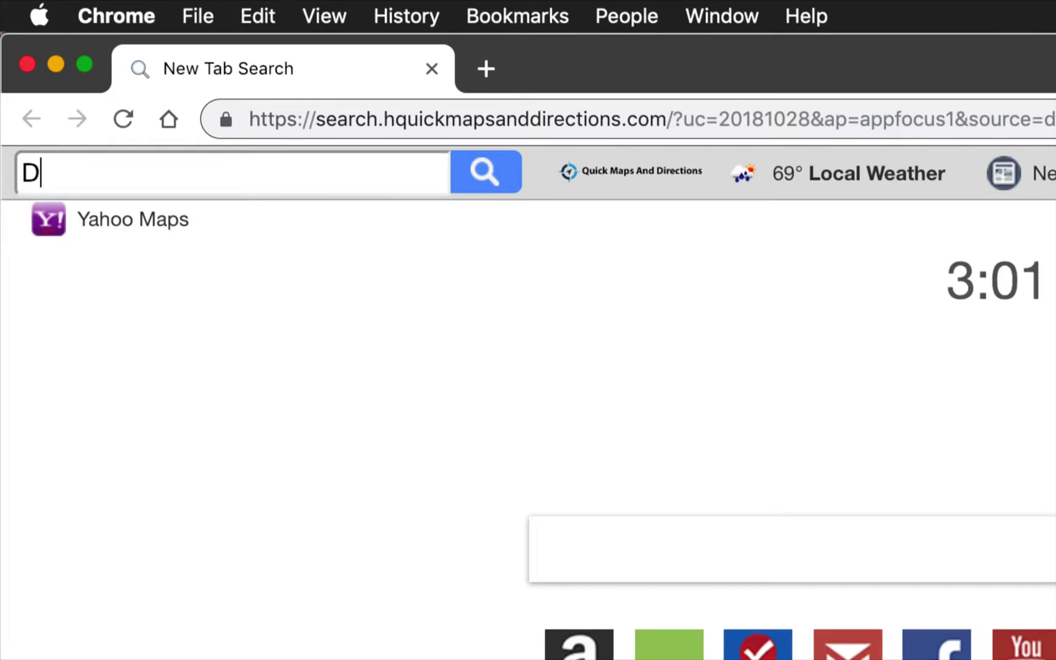
text(ecla)
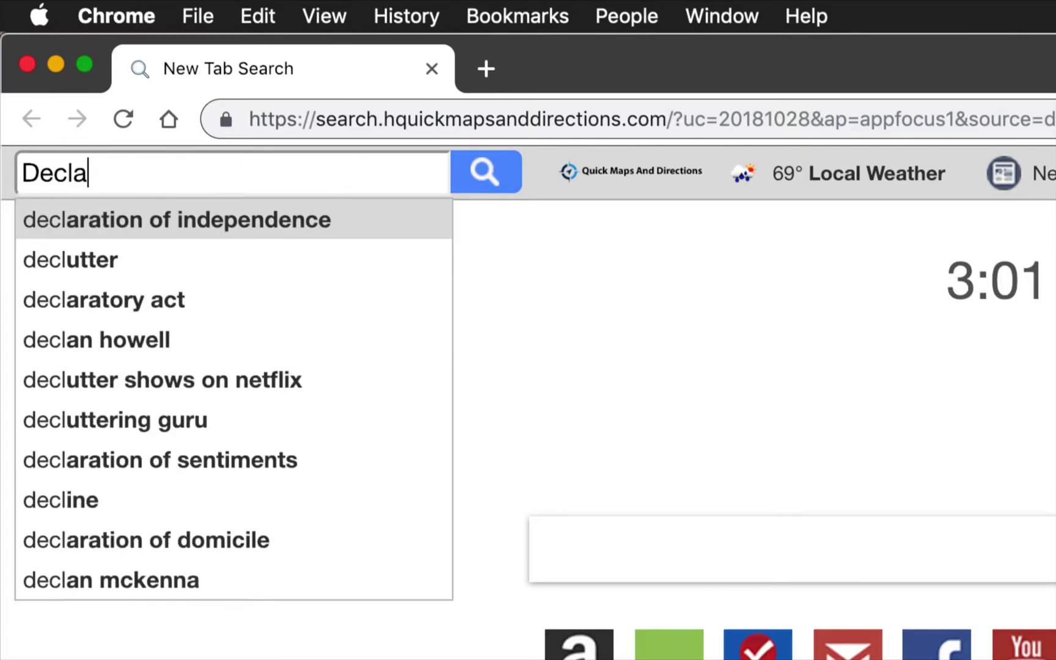
text(ration )
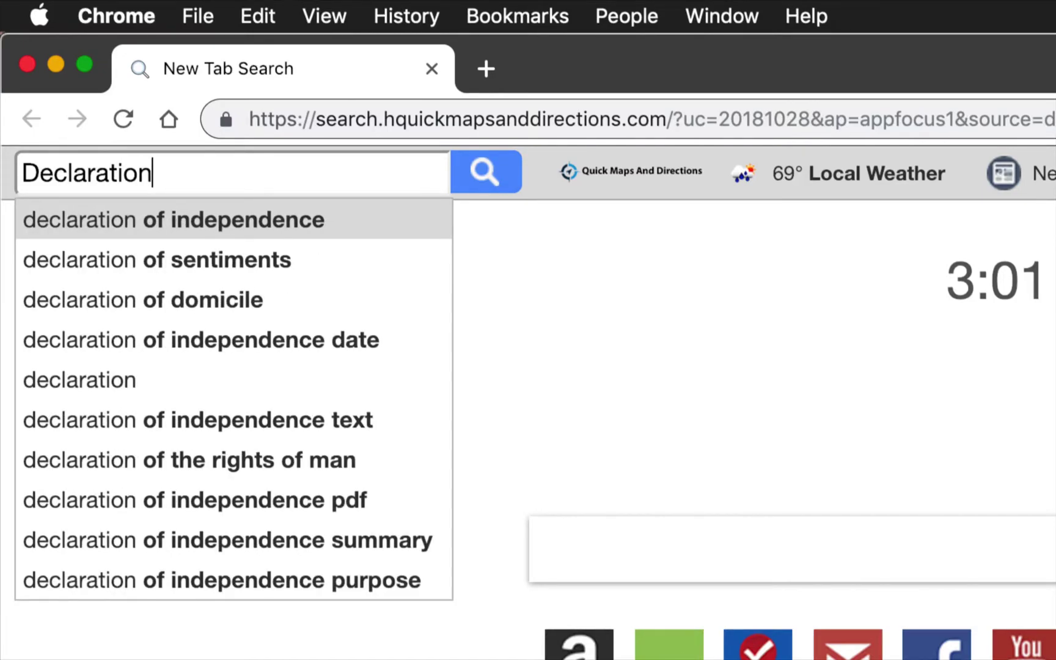
text(of )
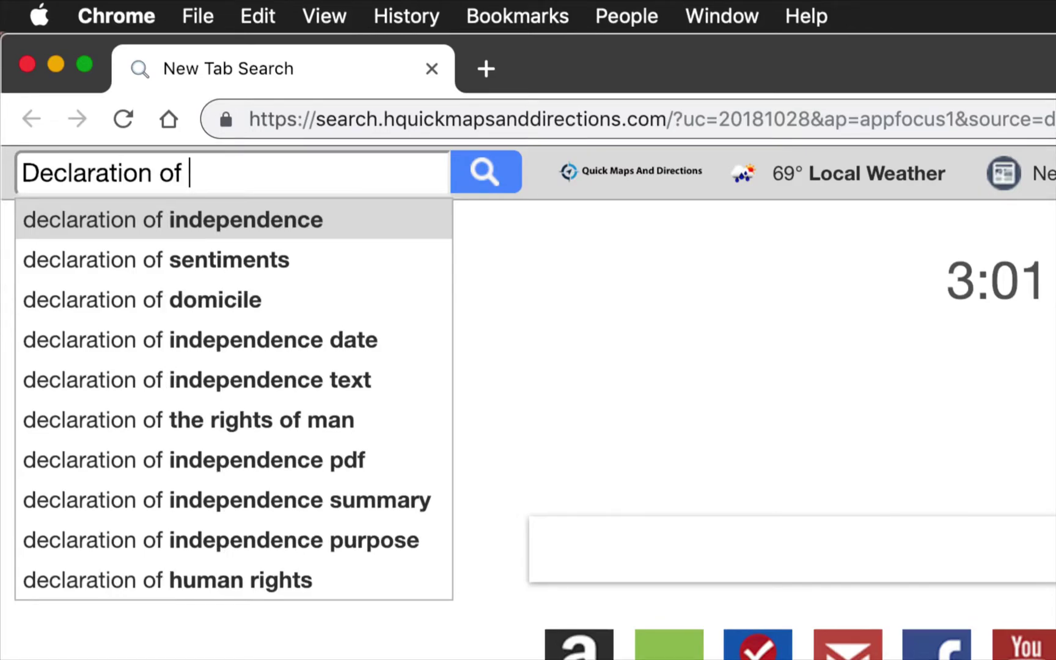
text(Inde)
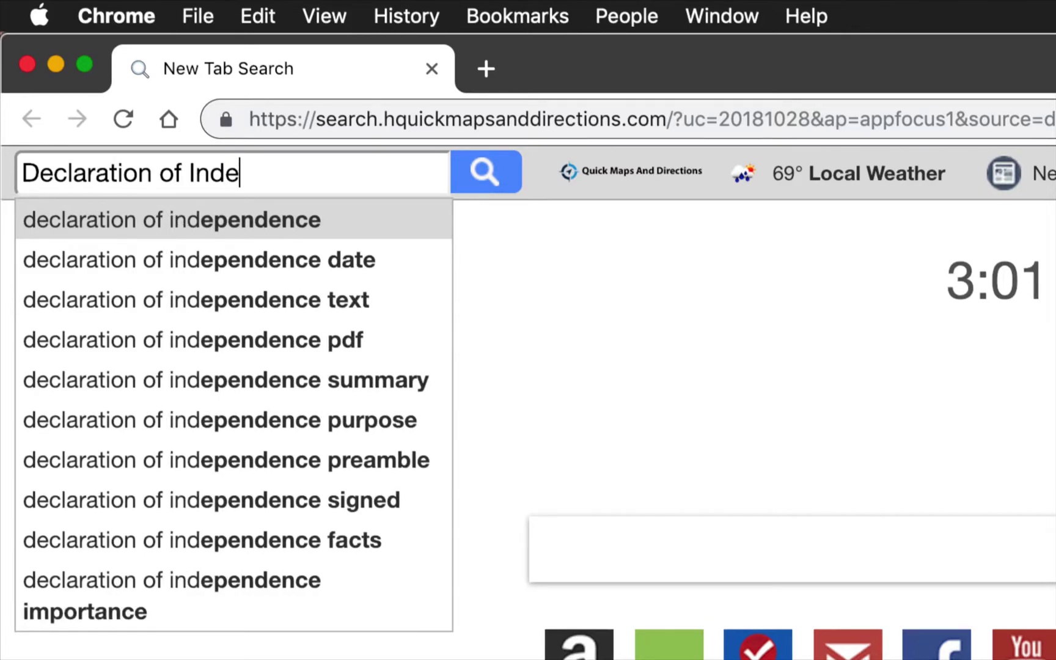
text(p)
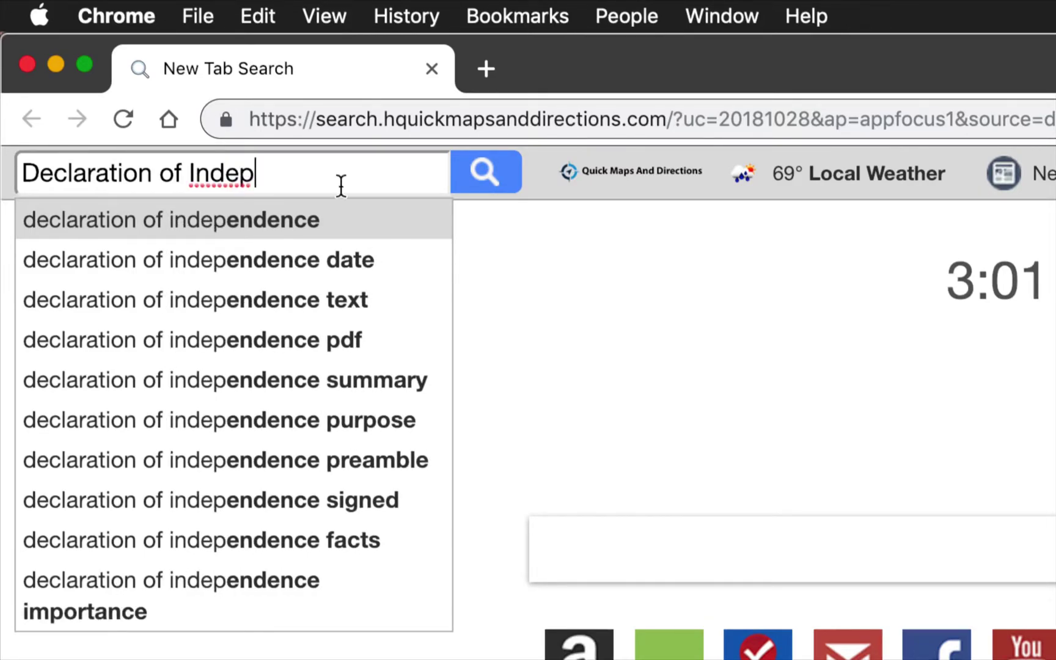
click(278, 342)
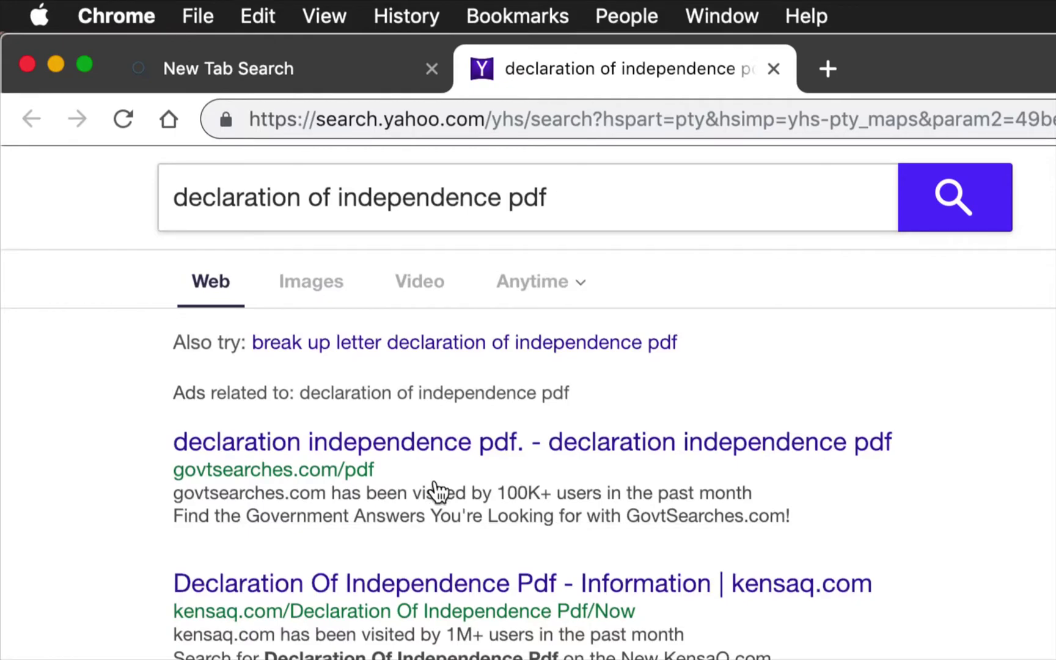
Follow the declaration of independence PDF ad and Download PDF ad to ViewMyPDF, then close both Chrome windows.
click(459, 447)
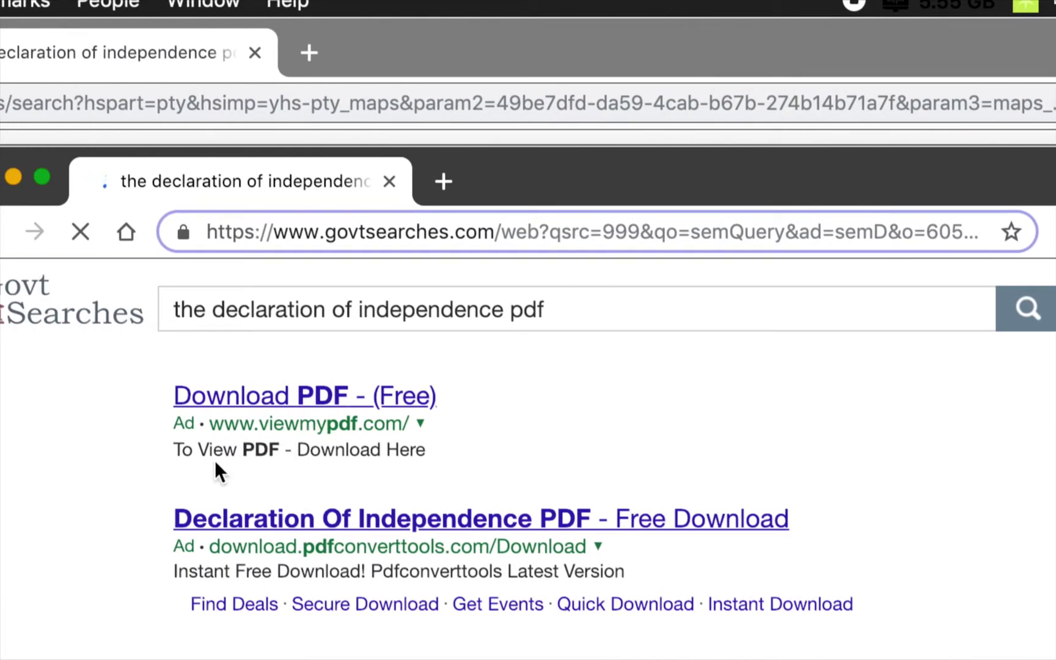
click(317, 418)
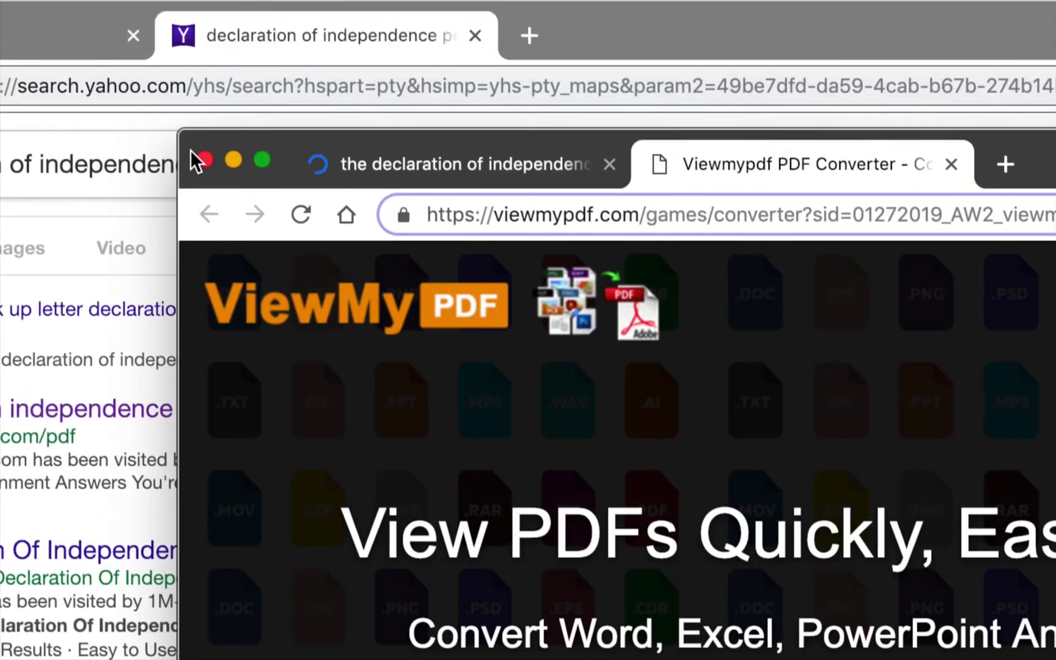
click(204, 160)
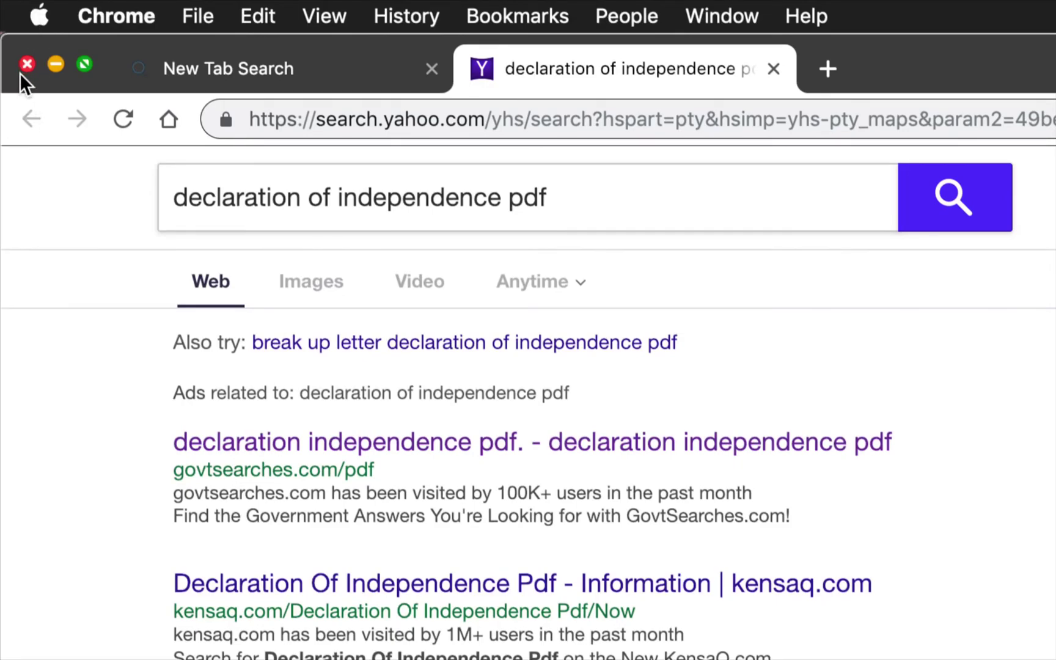
click(26, 64)
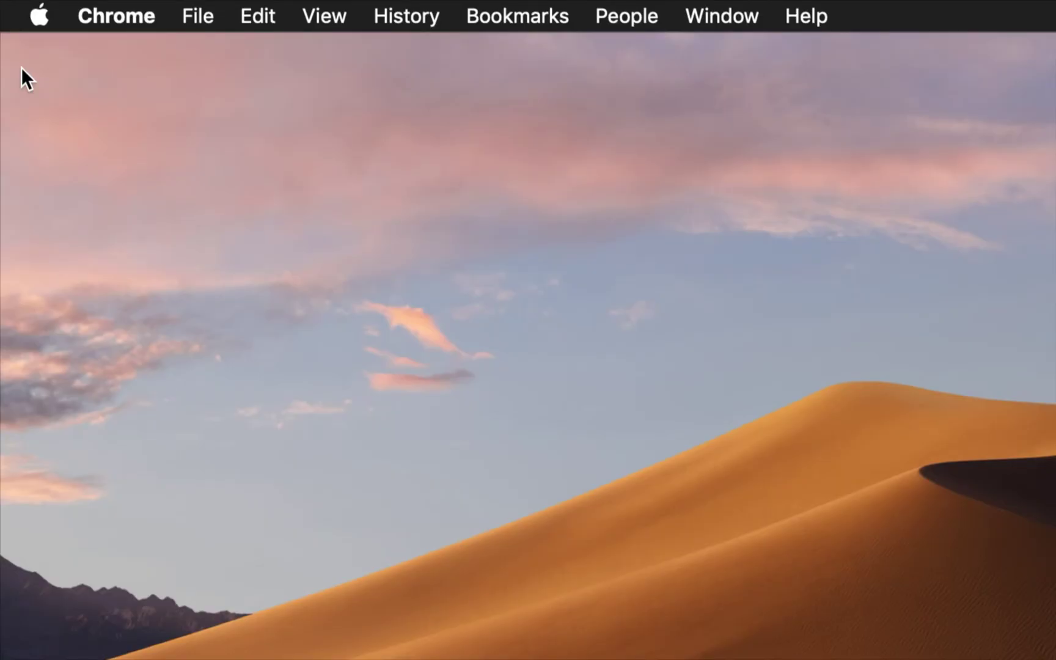